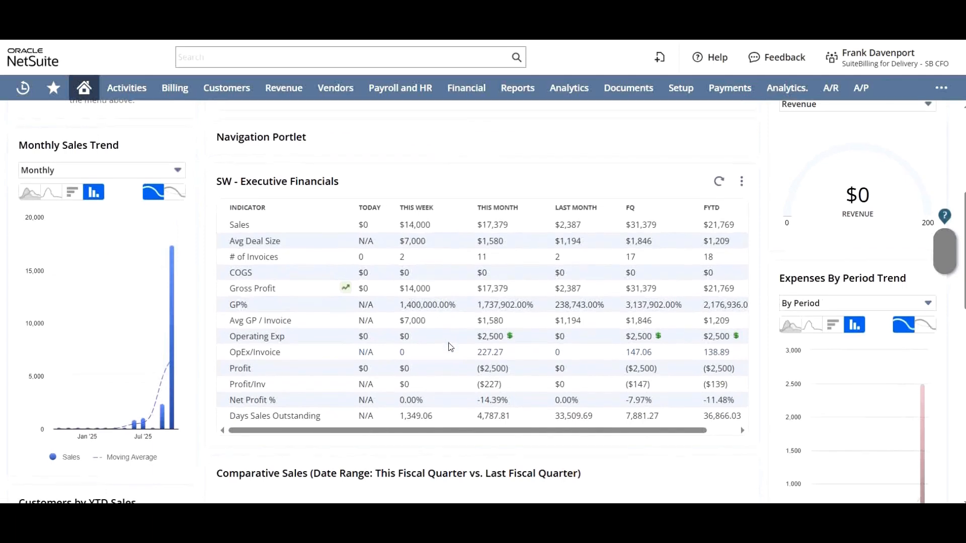
# Apply the three-column layout to the home dashboard
pyautogui.scroll(6, 450, 347)
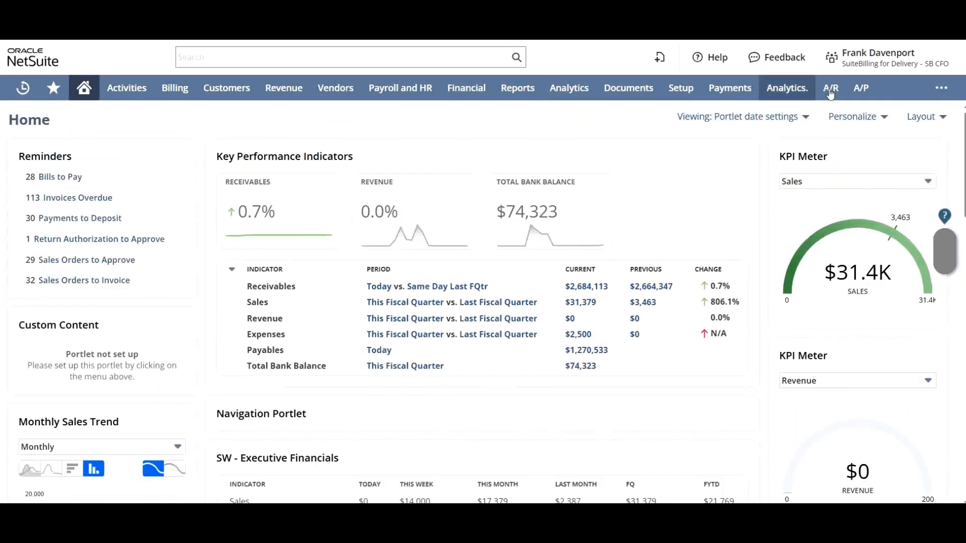
pyautogui.click(924, 120)
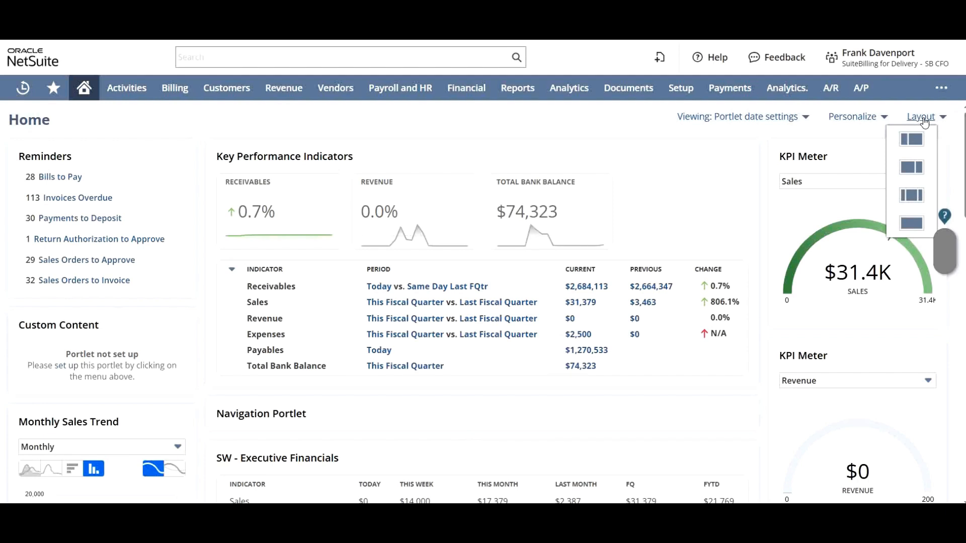
pyautogui.click(913, 203)
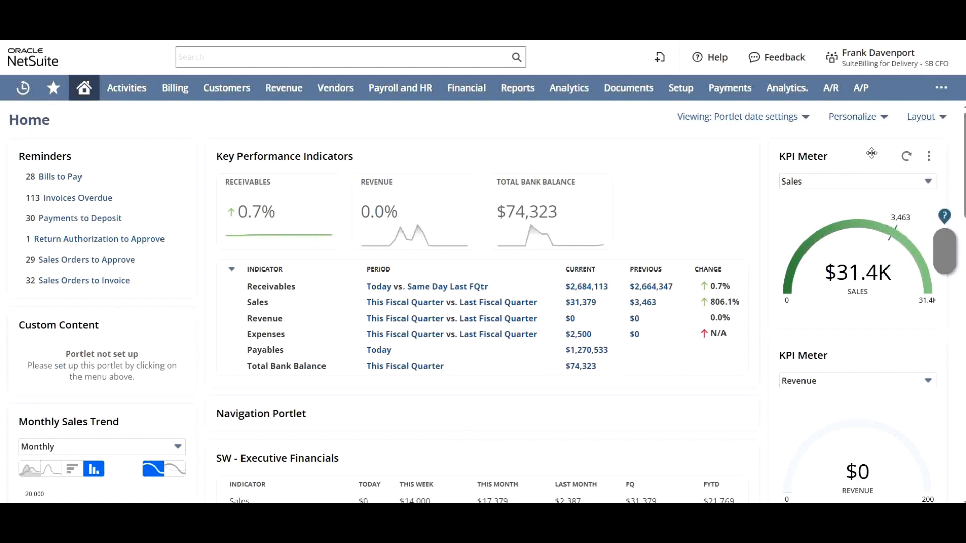
pyautogui.click(928, 118)
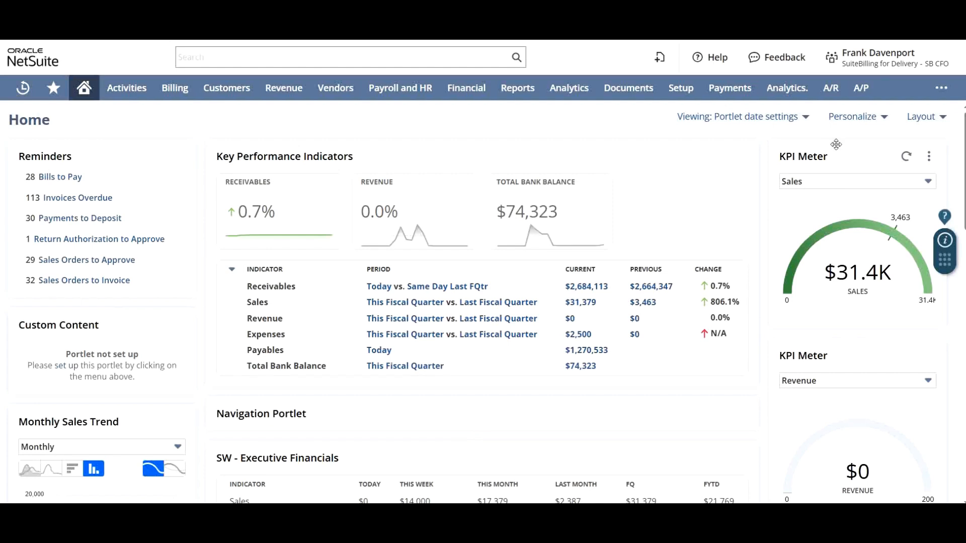
# Personalize the home dashboard by adding a Trend Graph portlet from the standard content
pyautogui.click(850, 119)
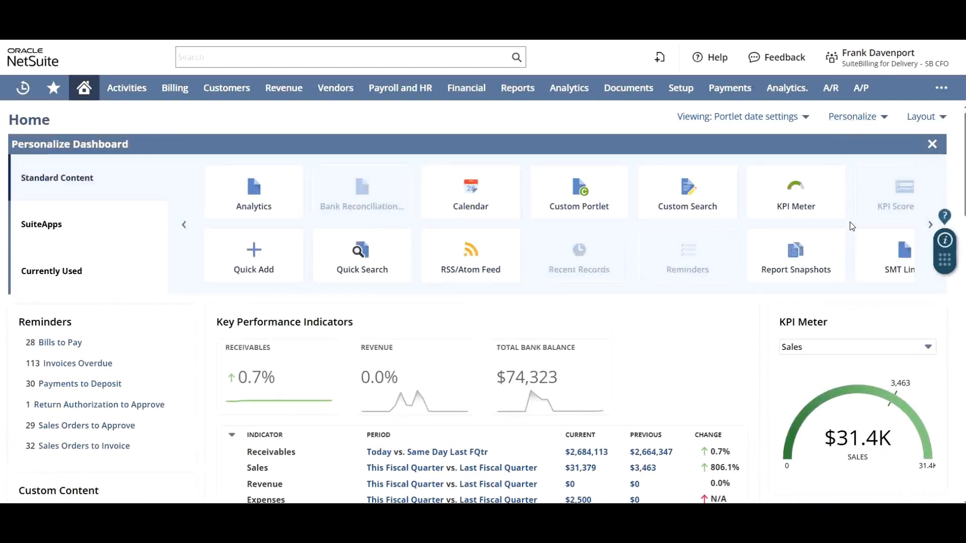
pyautogui.hscroll(5, 850, 224)
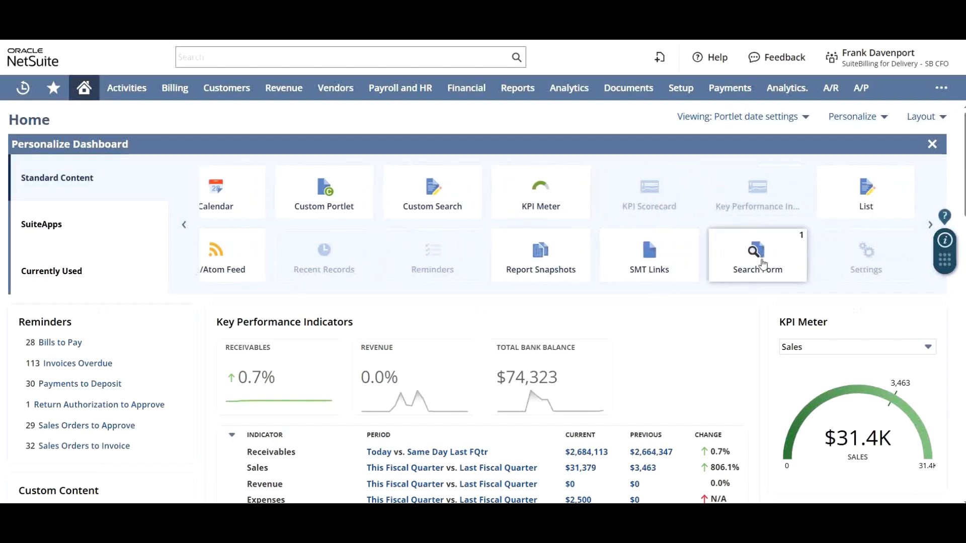
pyautogui.hscroll(6, 764, 264)
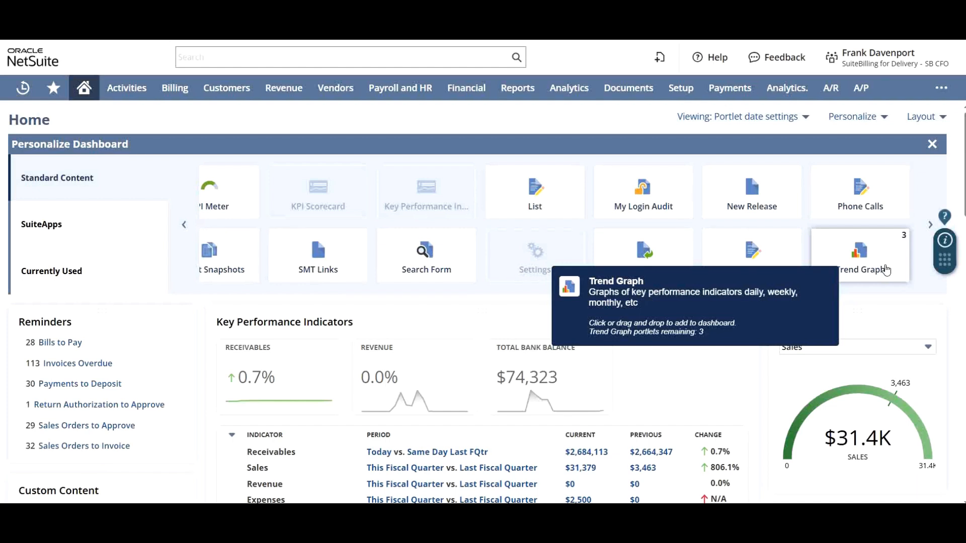
pyautogui.click(886, 270)
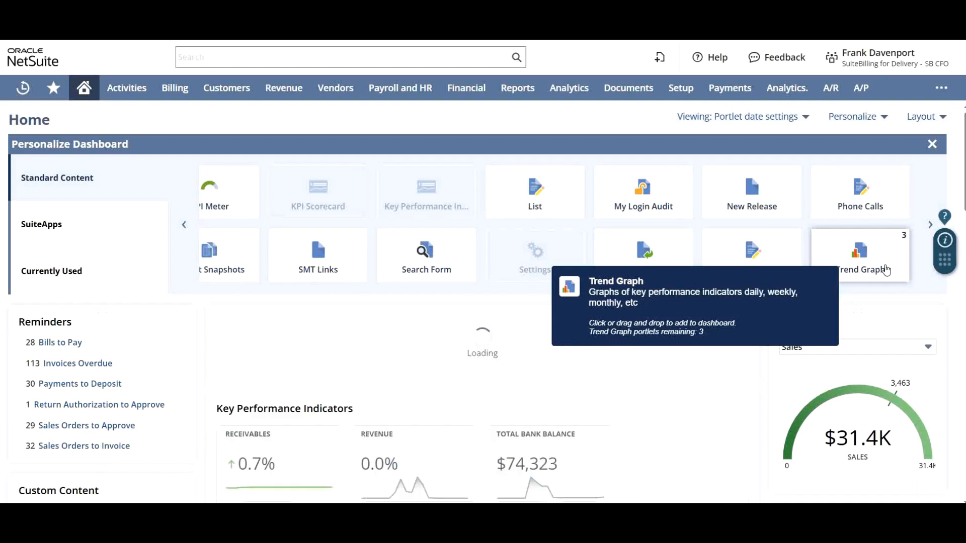
# Open the setup of the new Trend Graph portlet and move its dialog aside
pyautogui.click(744, 322)
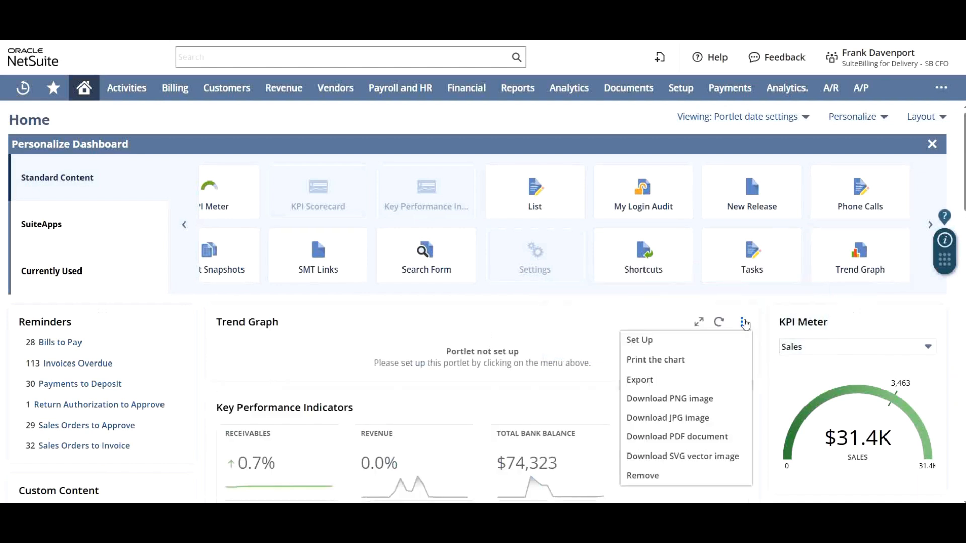
pyautogui.click(724, 344)
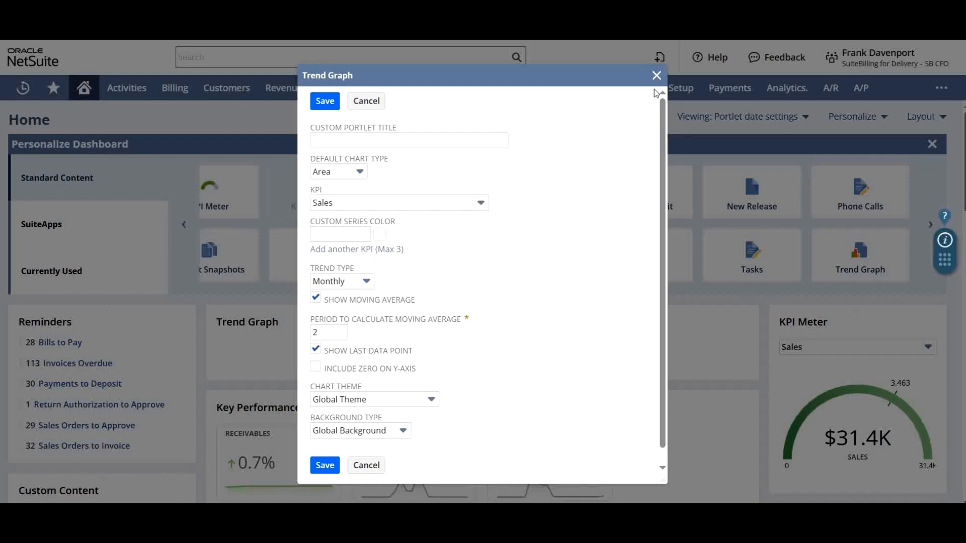
pyautogui.moveTo(581, 74); pyautogui.dragTo(787, 100)
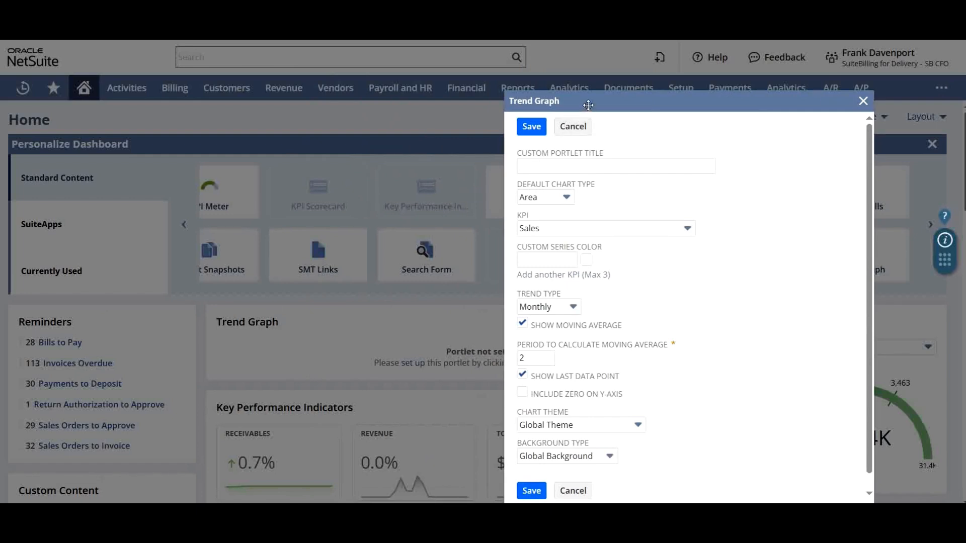
pyautogui.moveTo(586, 100); pyautogui.dragTo(534, 78)
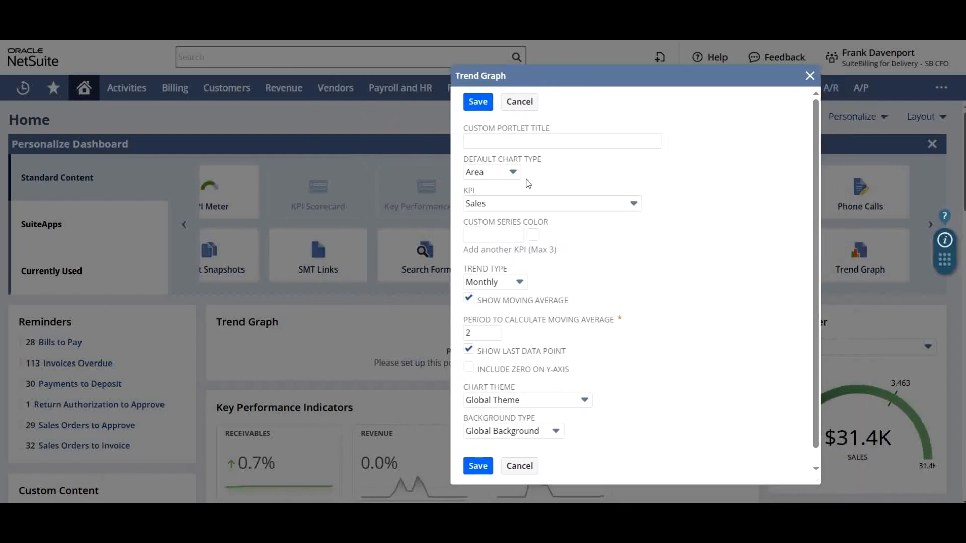
# Review the choices for the trend graph's KPI, default chart type and trend type
pyautogui.click(519, 205)
pyautogui.click(518, 204)
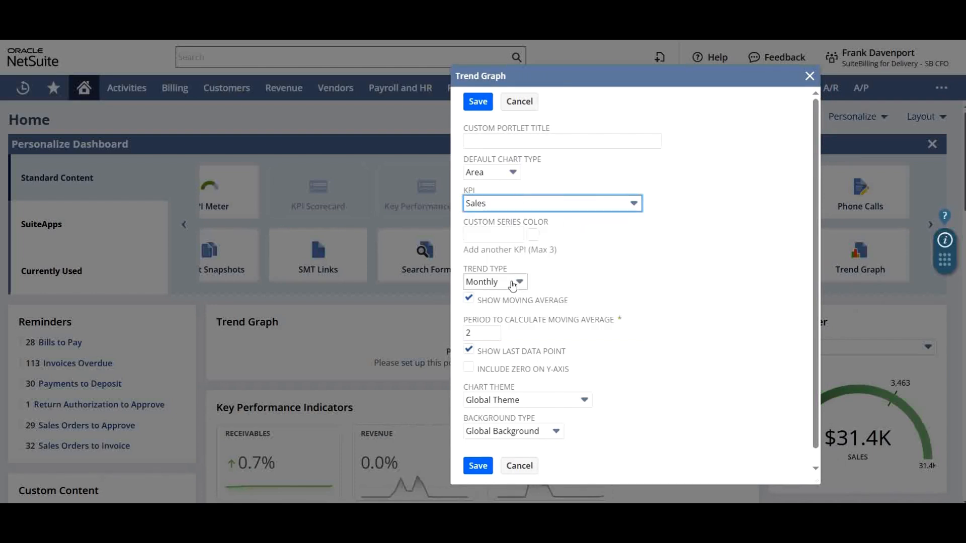
pyautogui.click(511, 173)
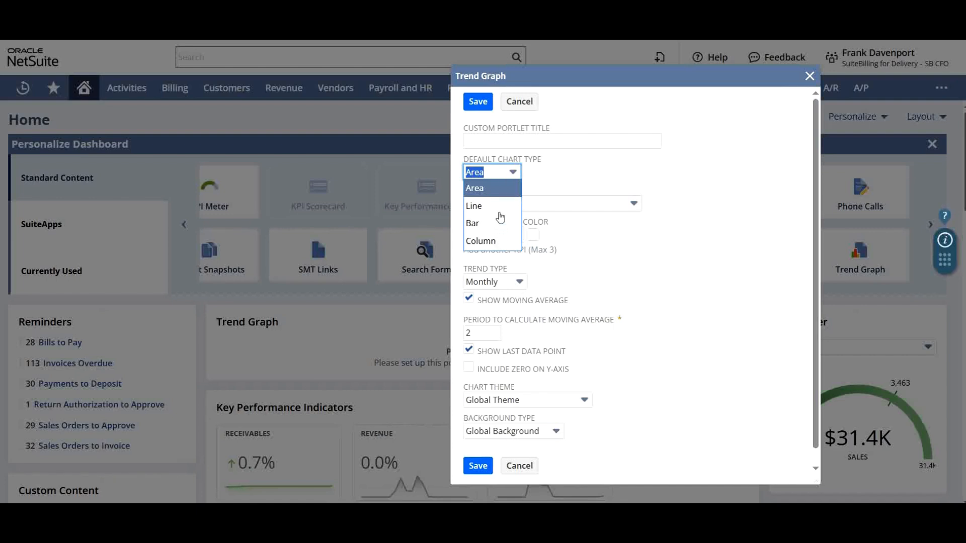
pyautogui.click(574, 173)
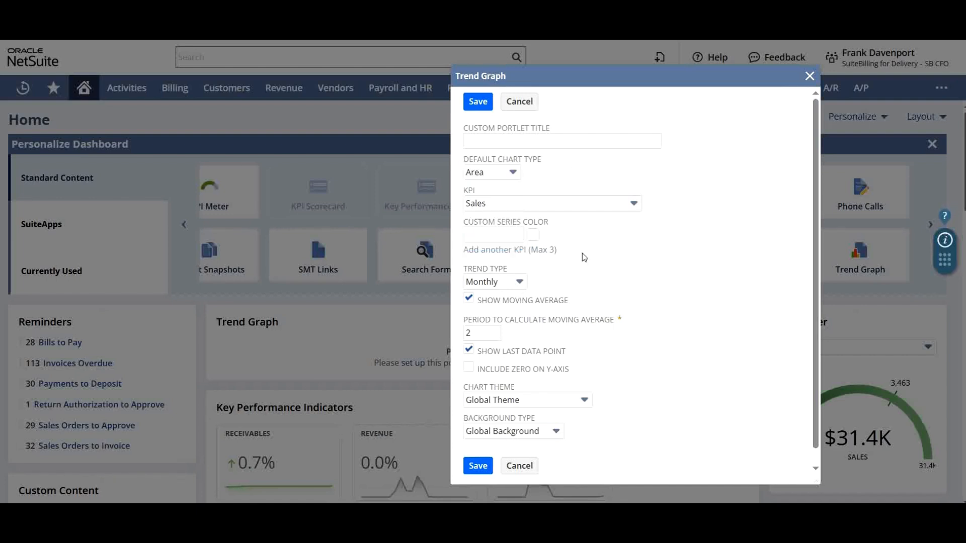
pyautogui.scroll(-1, 582, 253)
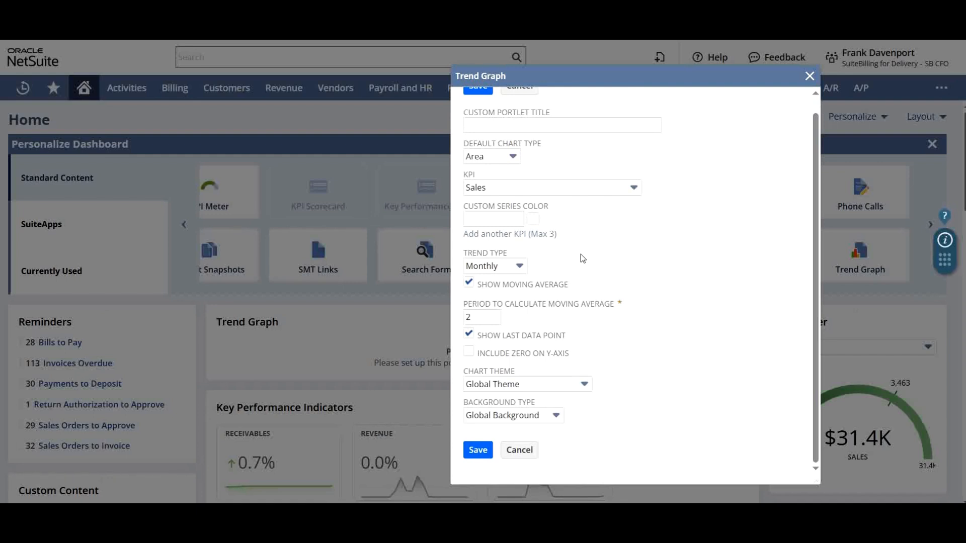
pyautogui.click(519, 266)
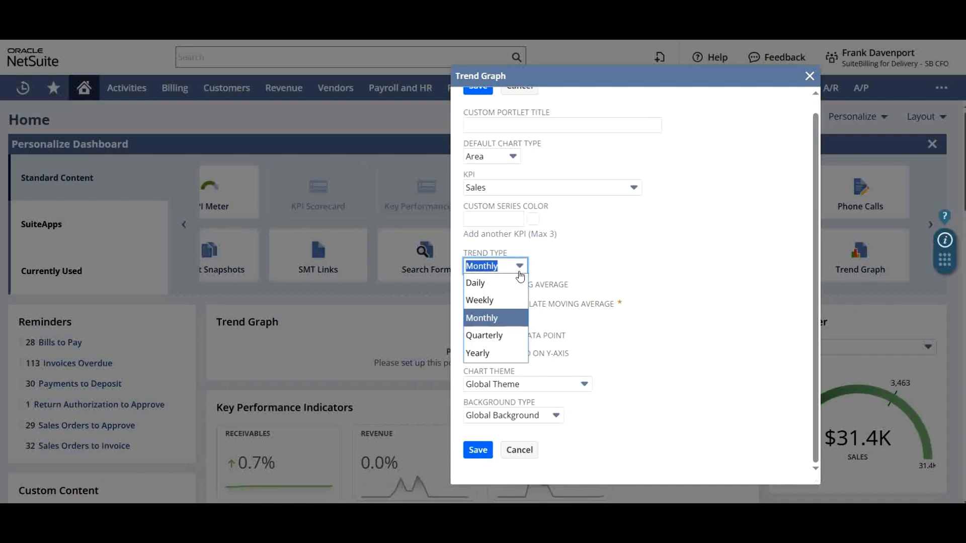
pyautogui.click(520, 275)
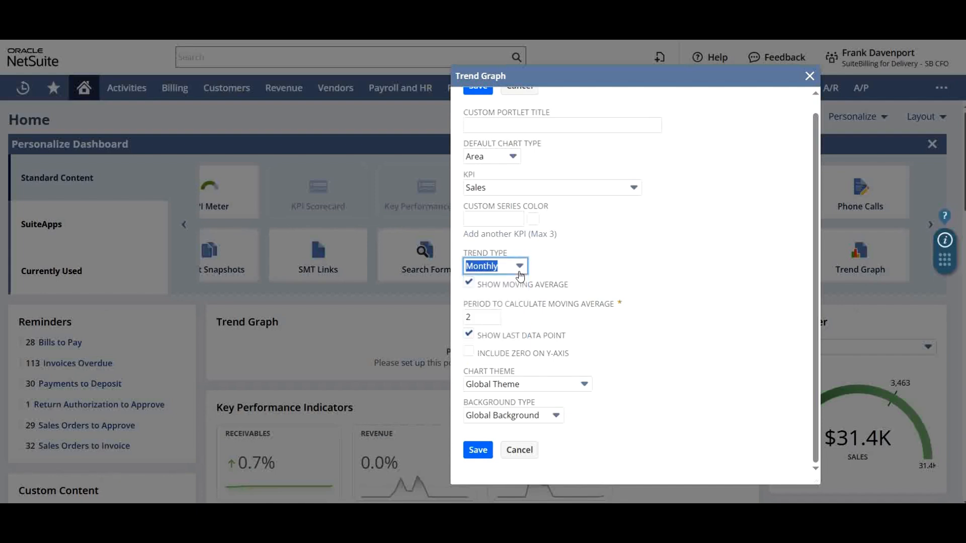
pyautogui.click(520, 275)
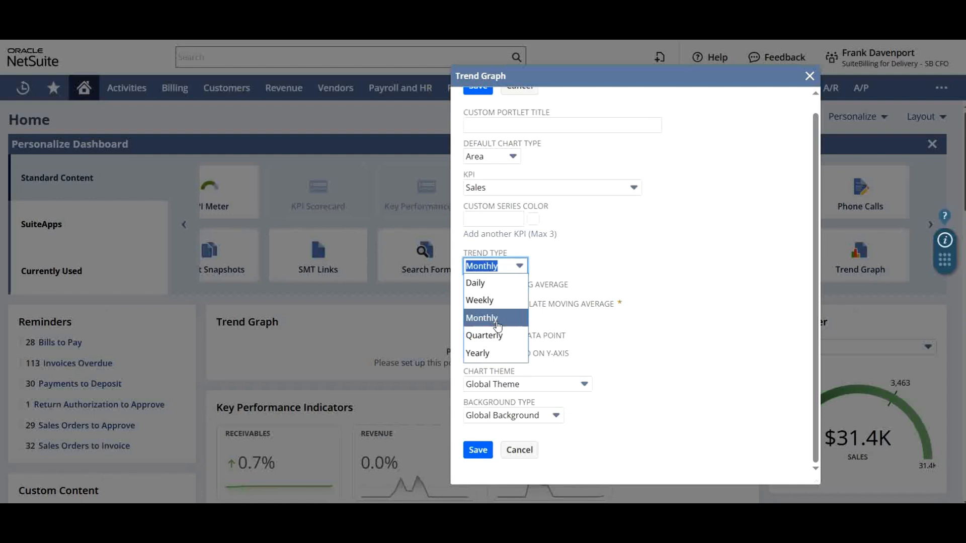
pyautogui.click(608, 265)
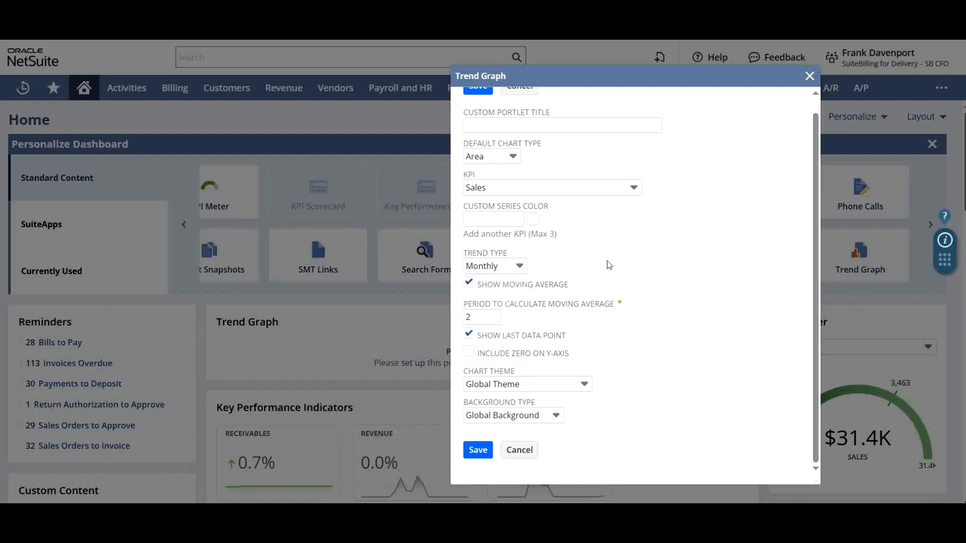
# Try the moving average option off and on, and review the available chart themes and background types
pyautogui.click(469, 283)
pyautogui.click(468, 283)
pyautogui.scroll(1, 647, 315)
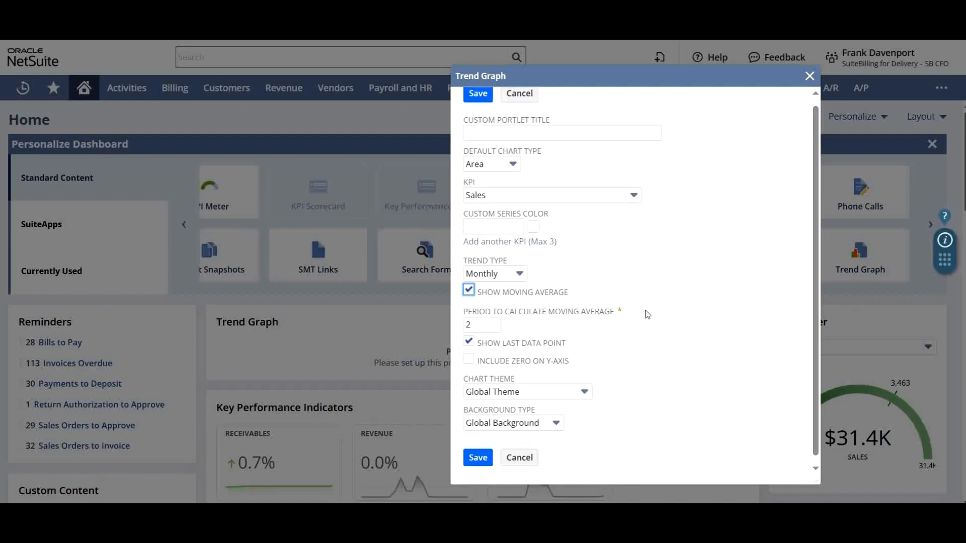
pyautogui.click(573, 392)
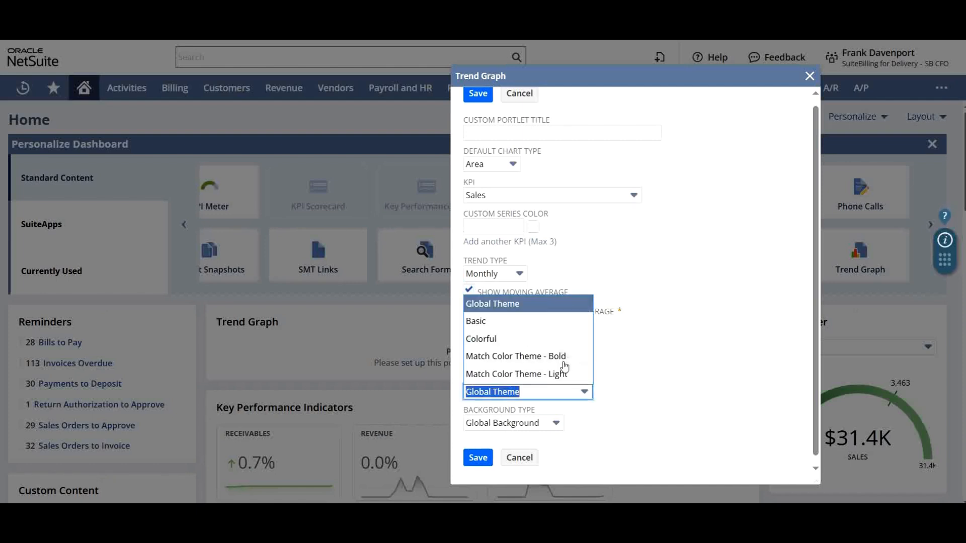
pyautogui.scroll(-1, 565, 366)
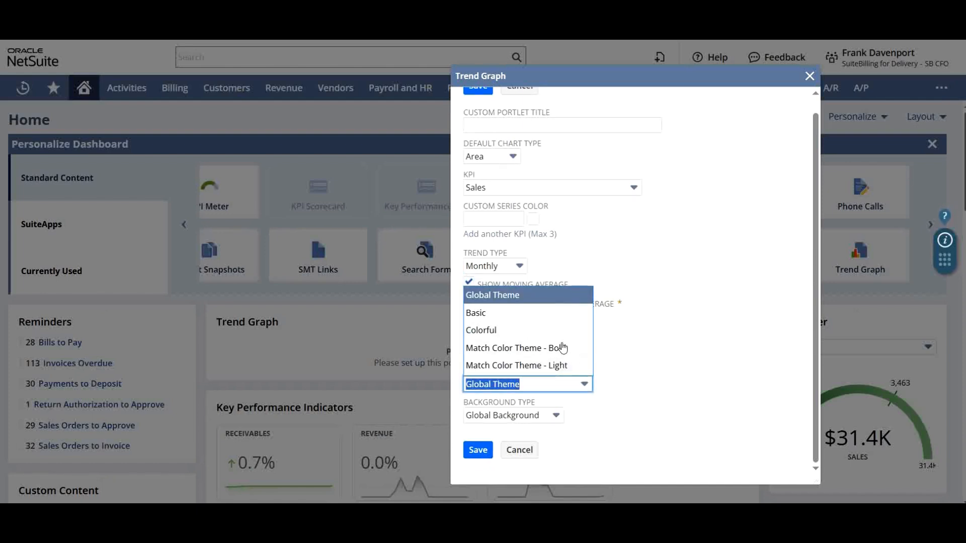
pyautogui.click(669, 336)
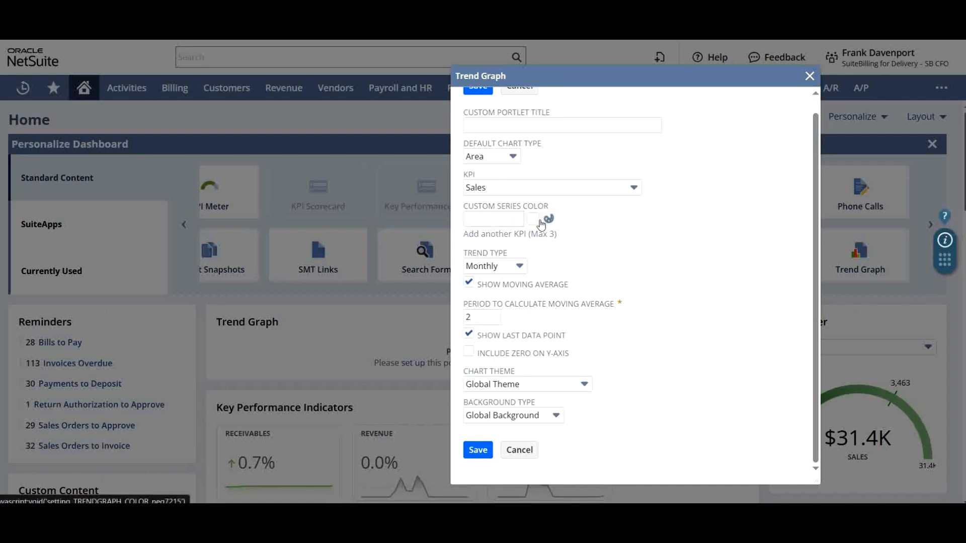
pyautogui.click(549, 416)
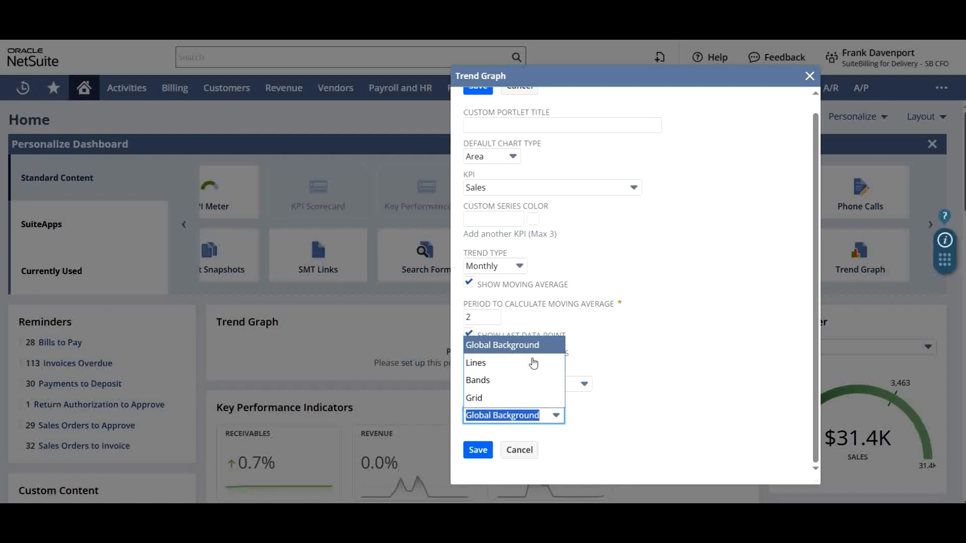
pyautogui.click(695, 358)
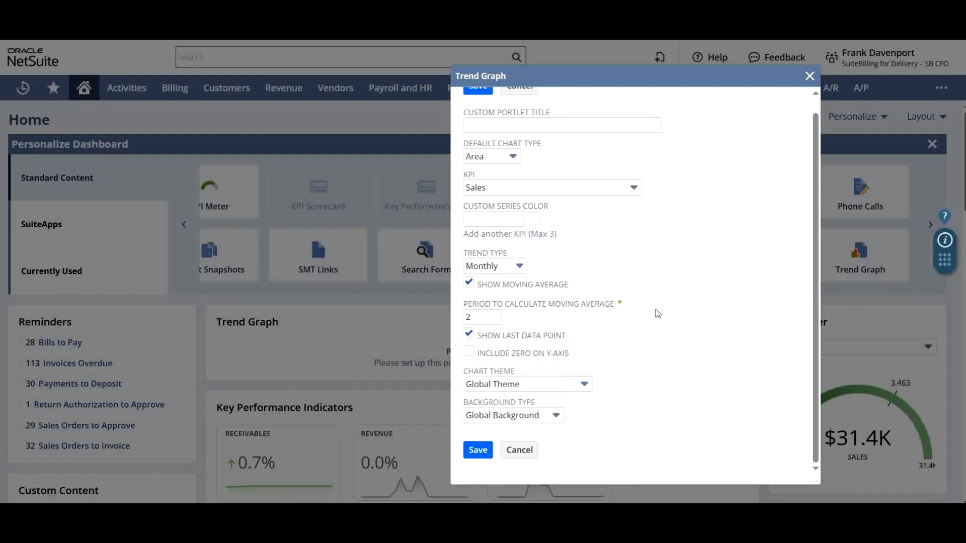
# Save the trend graph setup as a monthly Sales area chart with moving average and view it on the dashboard
pyautogui.scroll(1, 658, 314)
pyautogui.click(478, 103)
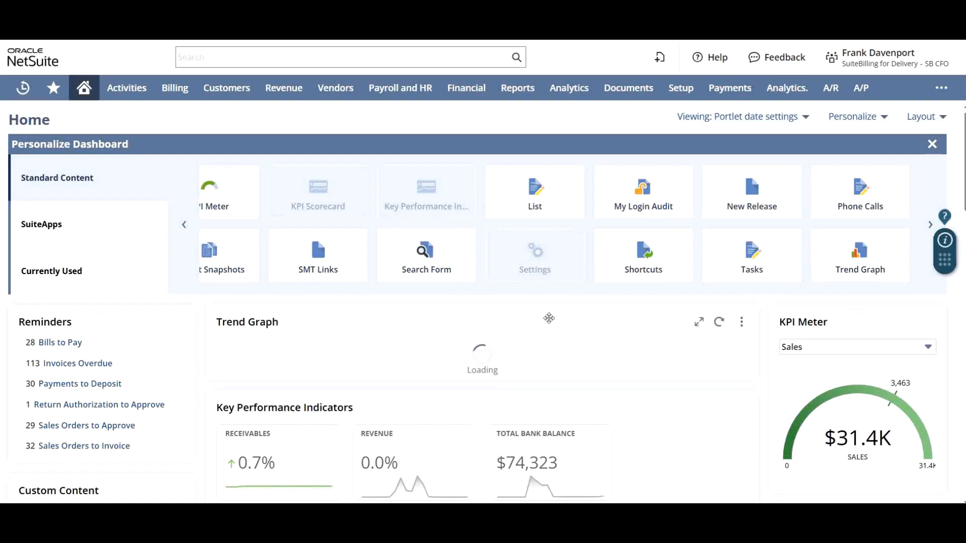
pyautogui.scroll(-2, 599, 416)
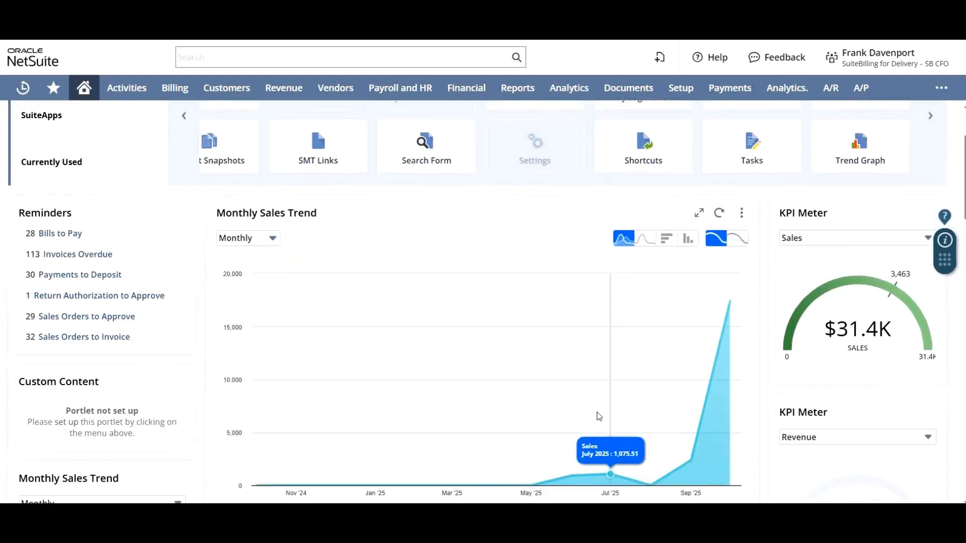
pyautogui.scroll(-1, 599, 416)
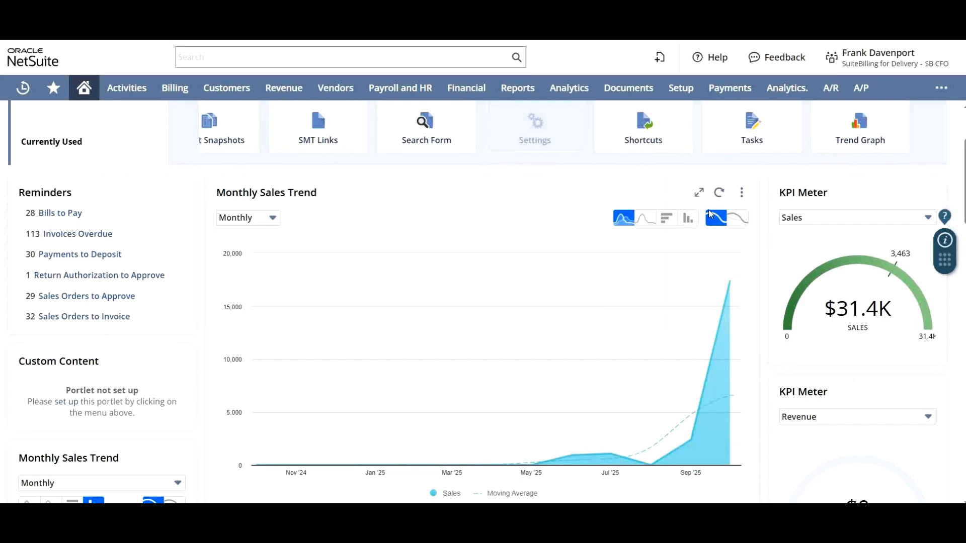
# Review the new sales trend portlet's export and download options, and preview its chart as line and bar
pyautogui.click(741, 193)
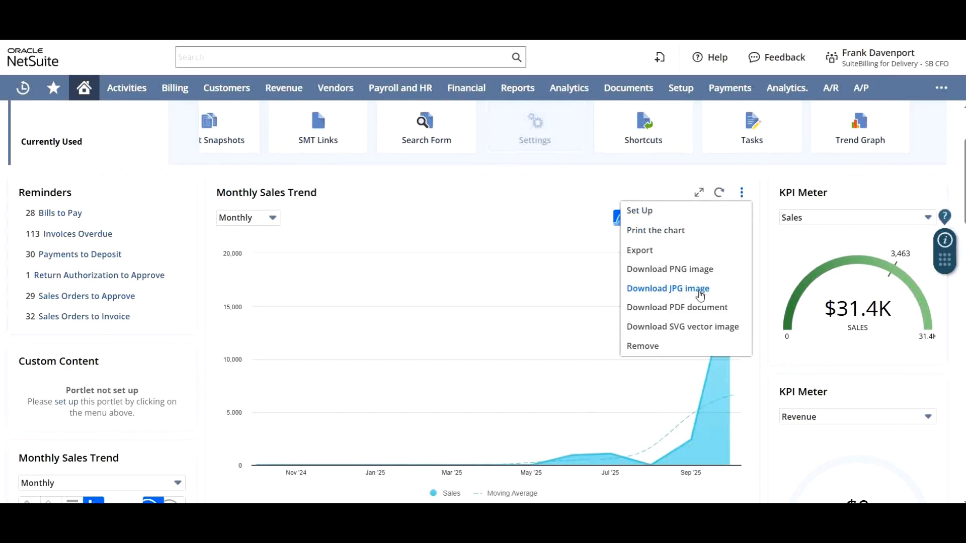
pyautogui.click(660, 270)
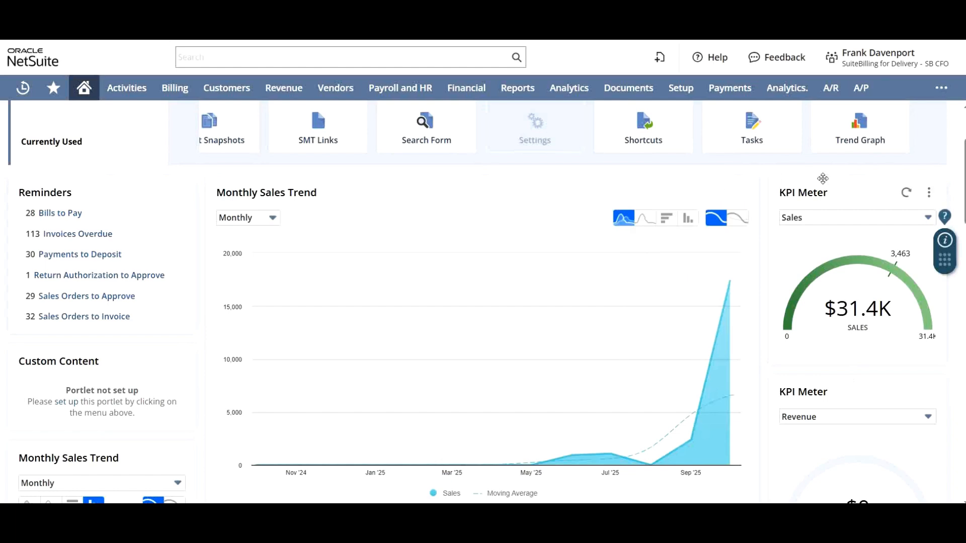
pyautogui.click(741, 193)
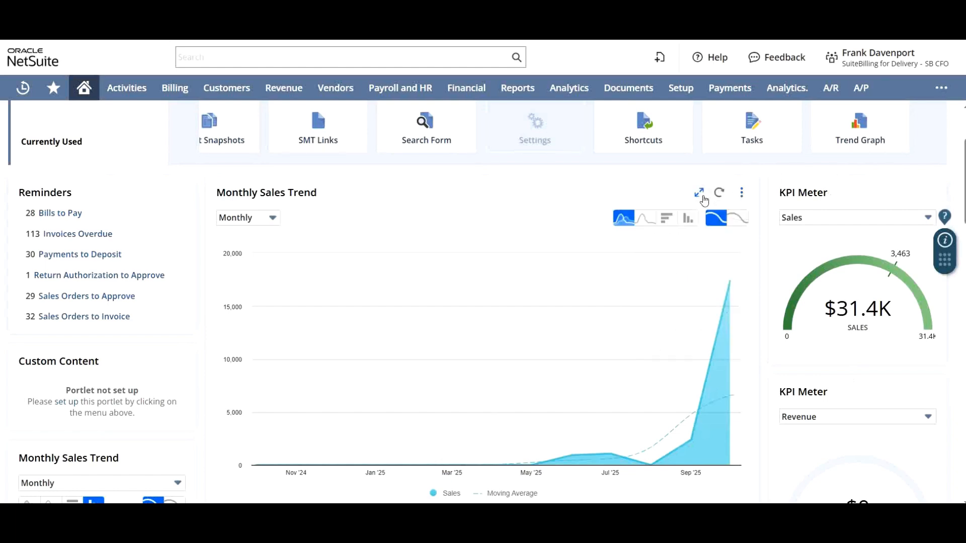
pyautogui.click(643, 218)
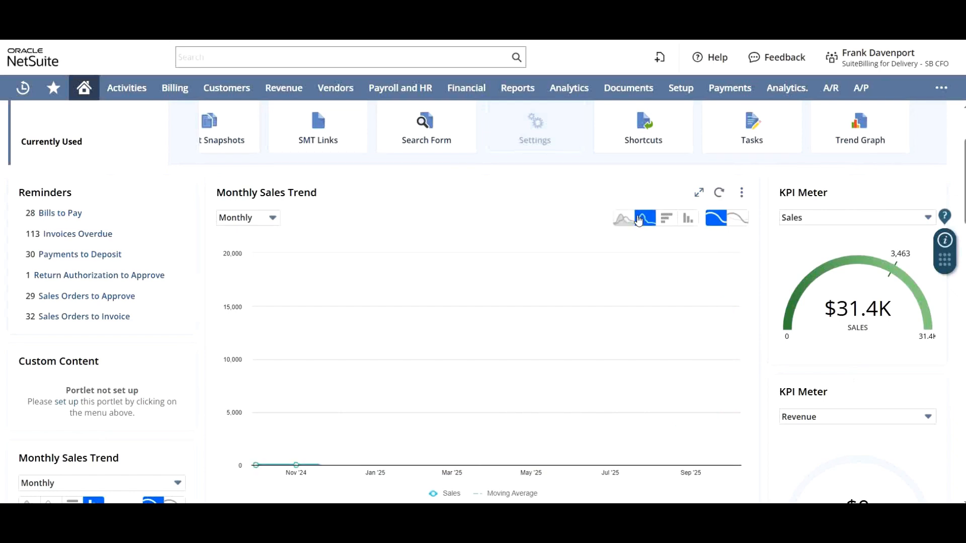
pyautogui.click(667, 220)
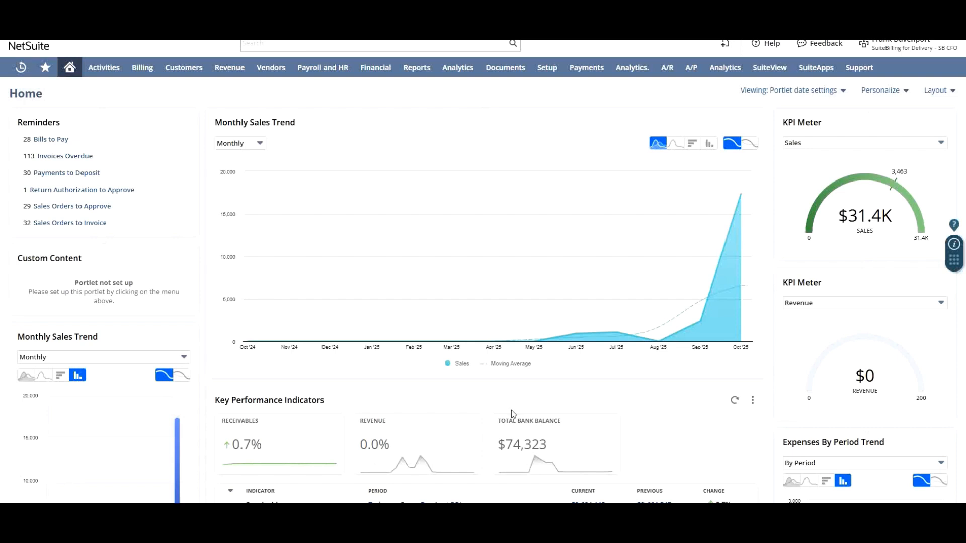
# Add a Custom Search portlet from the standard content above the Monthly Sales Trend chart in the dashboard's center column
pyautogui.scroll(-2, 509, 405)
pyautogui.scroll(-1, 510, 403)
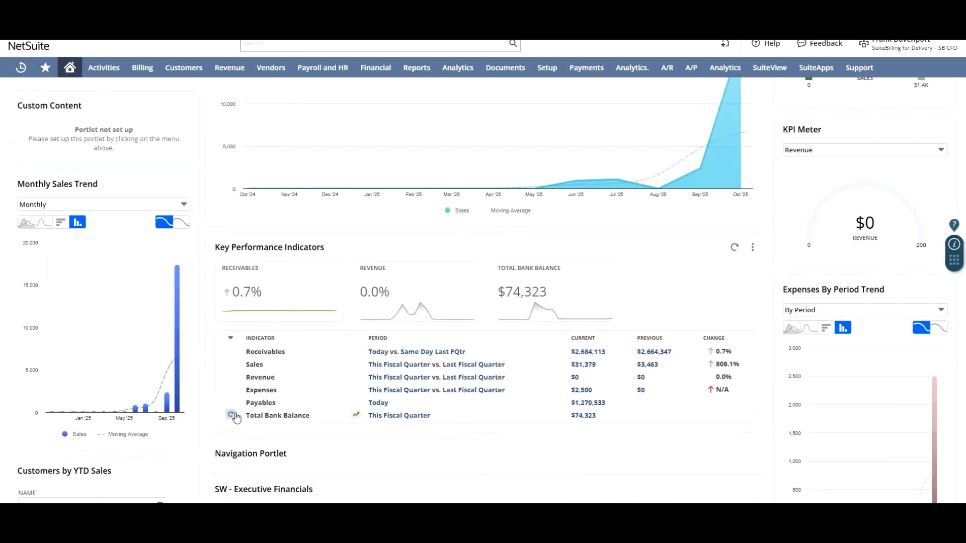
pyautogui.scroll(3, 295, 322)
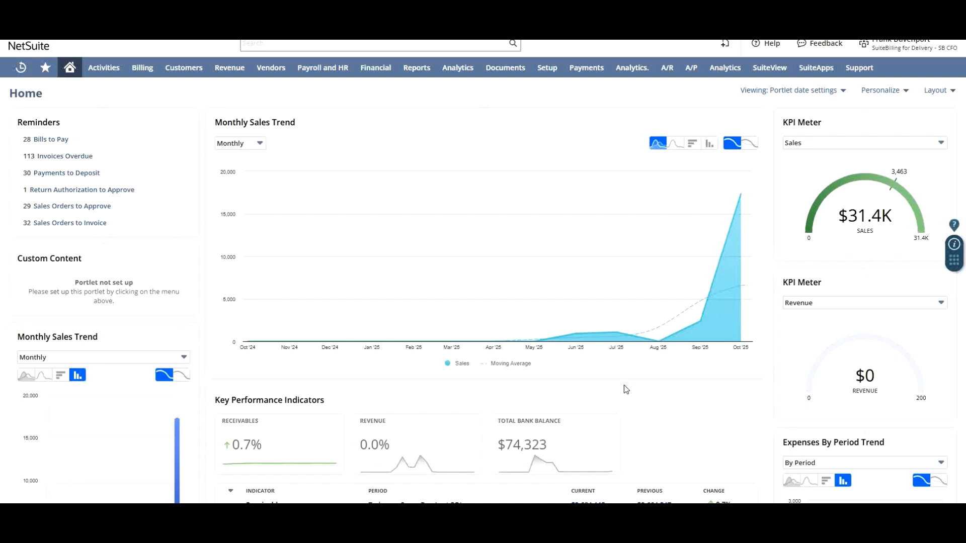
pyautogui.click(881, 92)
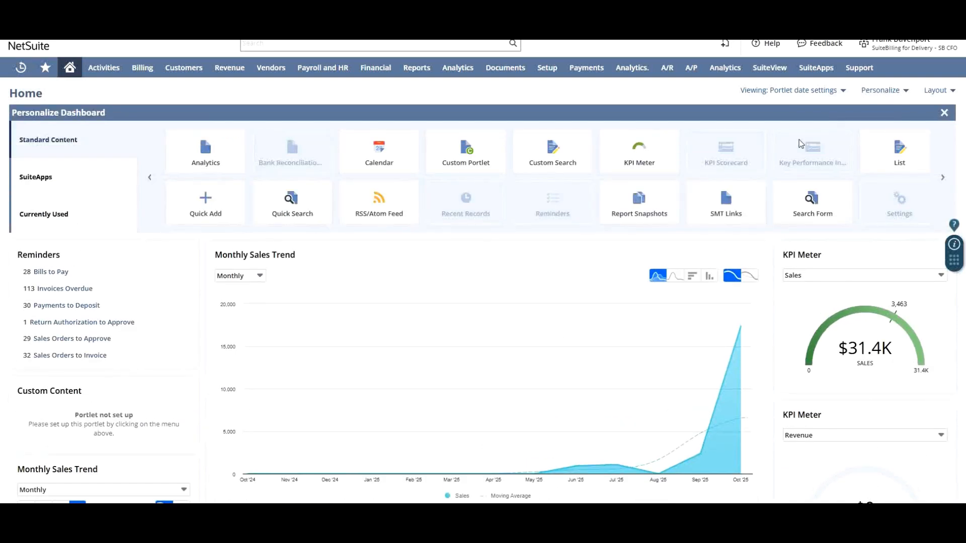
pyautogui.moveTo(99, 141); pyautogui.dragTo(24, 140)
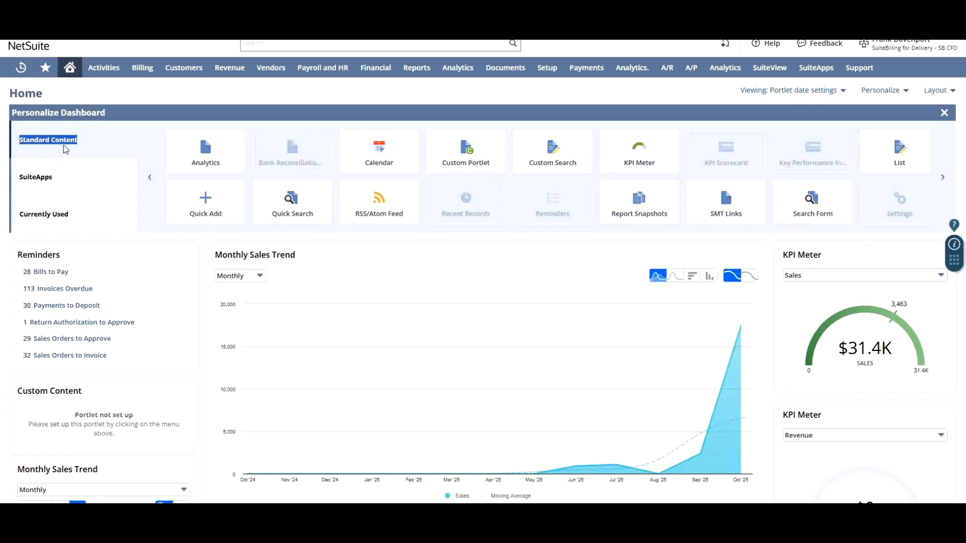
pyautogui.click(108, 155)
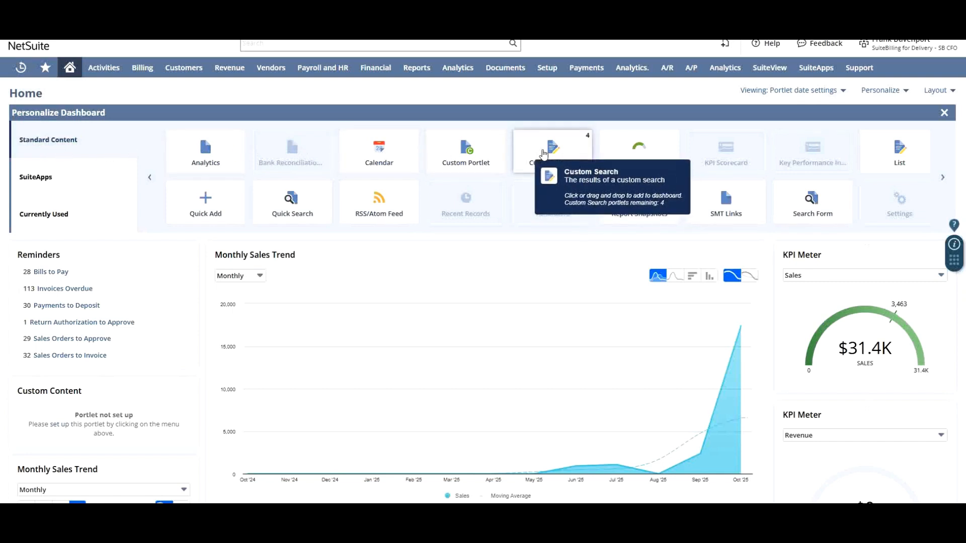
pyautogui.moveTo(557, 154); pyautogui.dragTo(422, 277)
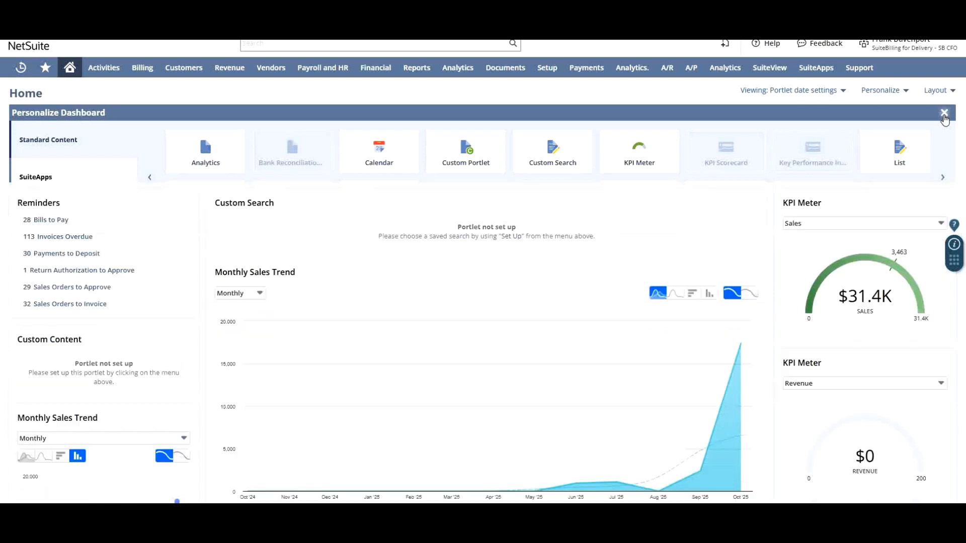
pyautogui.click(944, 114)
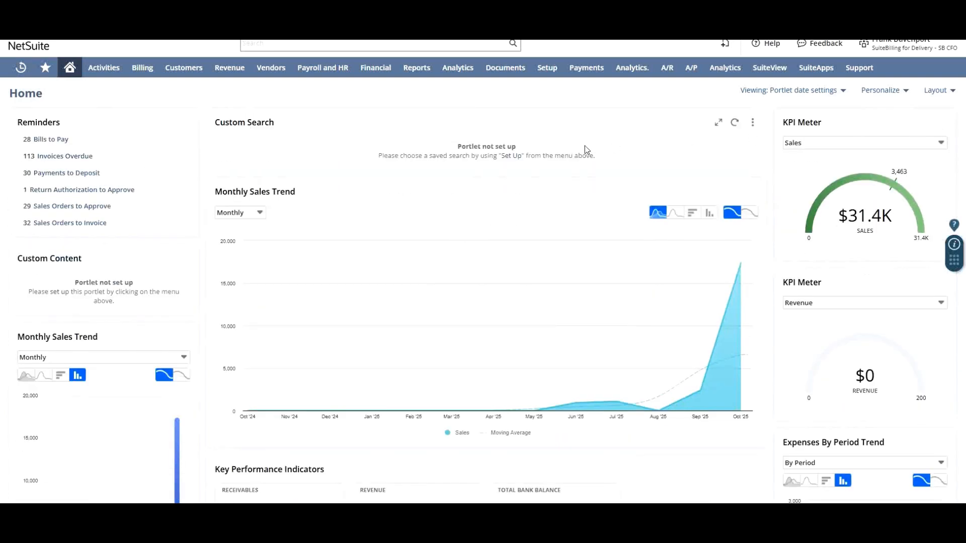
# Set up the Custom Search portlet with the saved search Sales Orders to Fulfill and save it
pyautogui.click(509, 157)
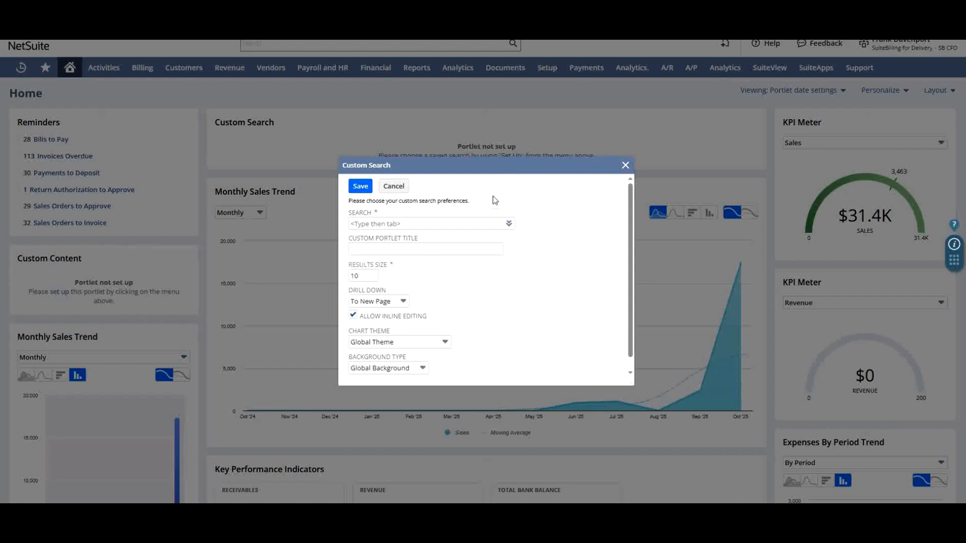
pyautogui.click(508, 223)
pyautogui.click(511, 237)
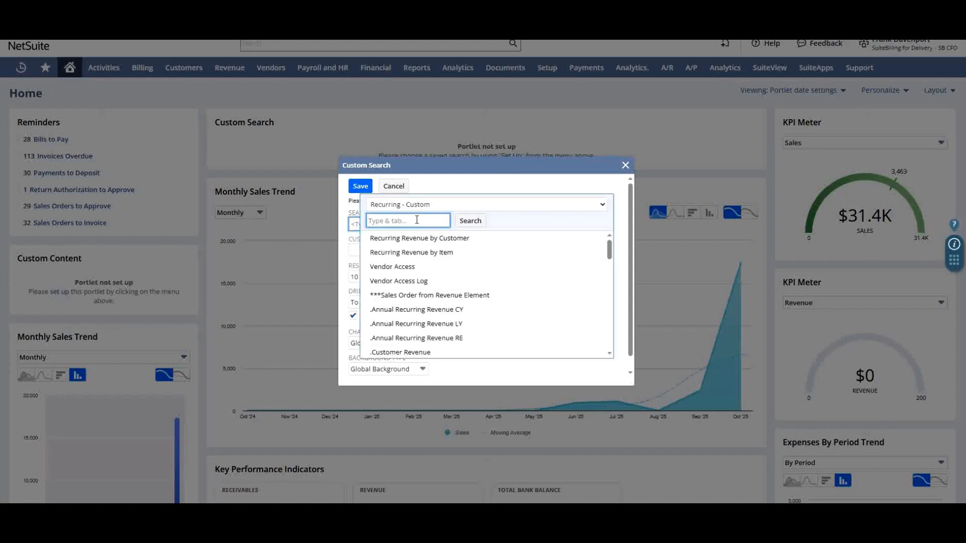
pyautogui.write('sales')
pyautogui.click(484, 220)
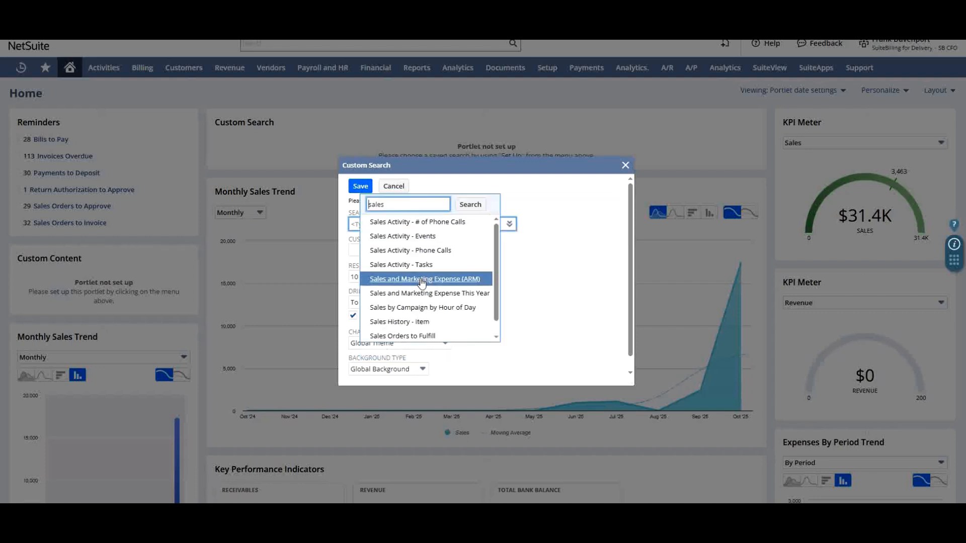
pyautogui.click(402, 336)
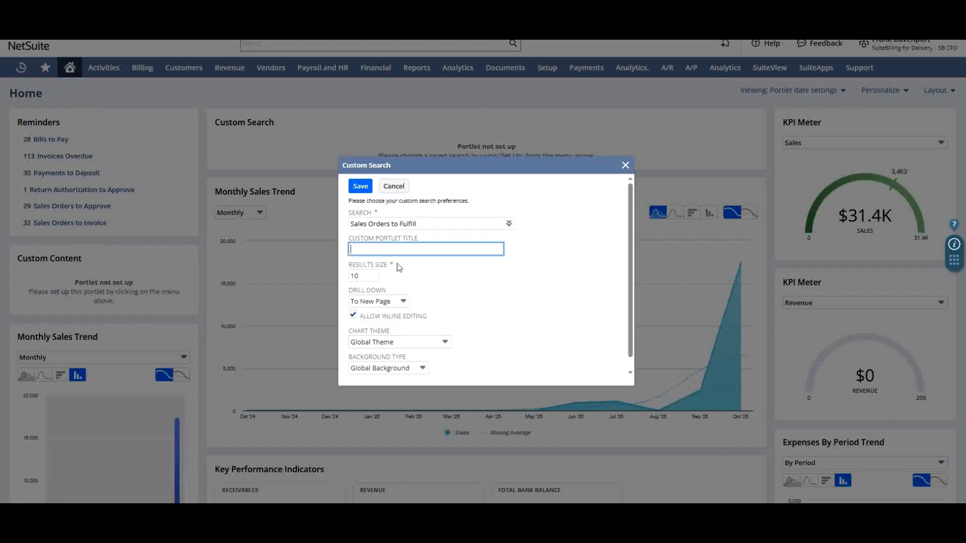
pyautogui.click(359, 188)
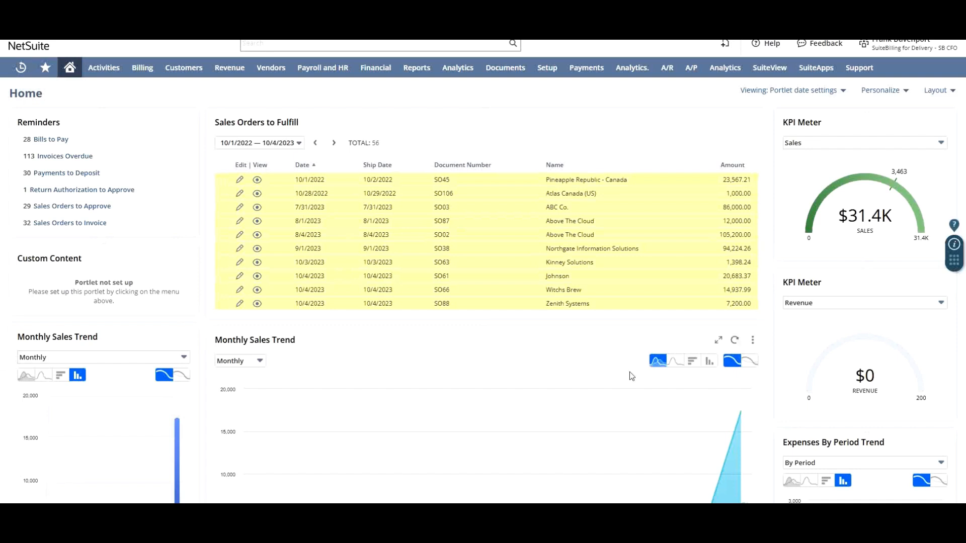
# Add a List portlet from the standard content to the dashboard and finish personalizing
pyautogui.click(885, 90)
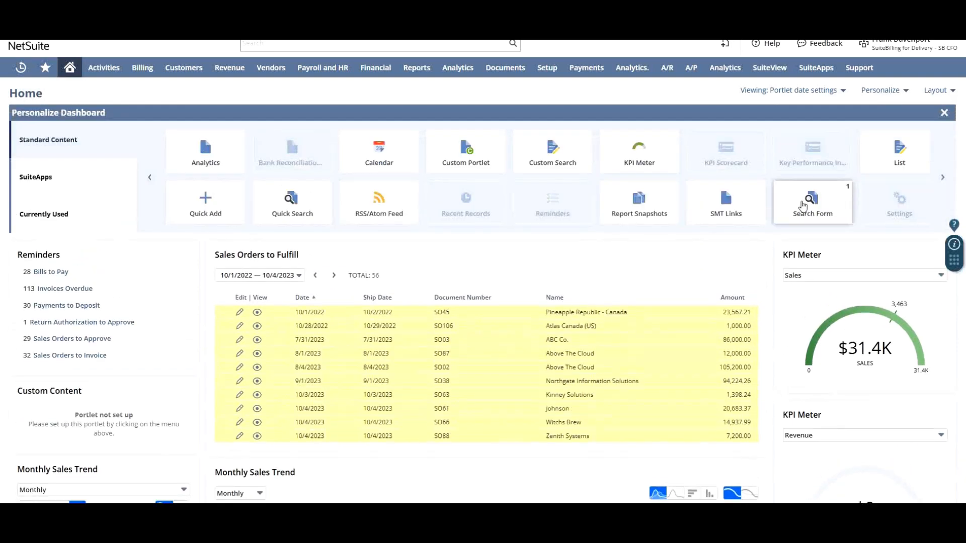
pyautogui.moveTo(903, 164)
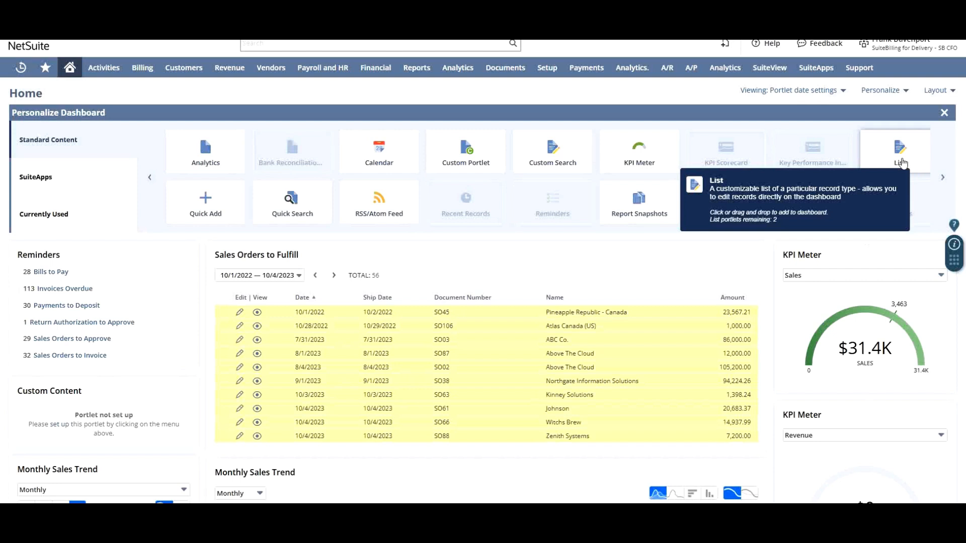
pyautogui.click(902, 163)
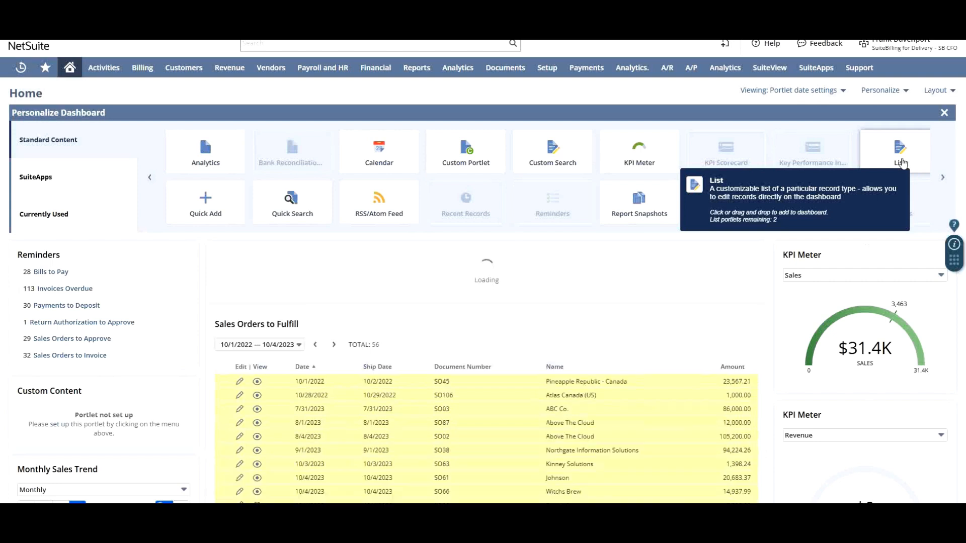
pyautogui.click(946, 113)
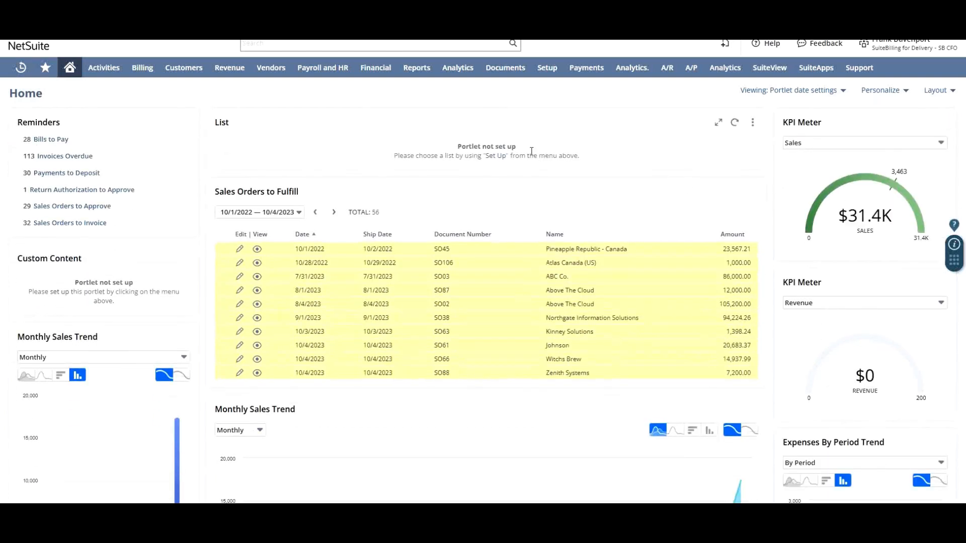
# Set the List portlet's list type to Transaction and save the setup
pyautogui.click(495, 156)
pyautogui.click(441, 259)
pyautogui.scroll(-3, 426, 322)
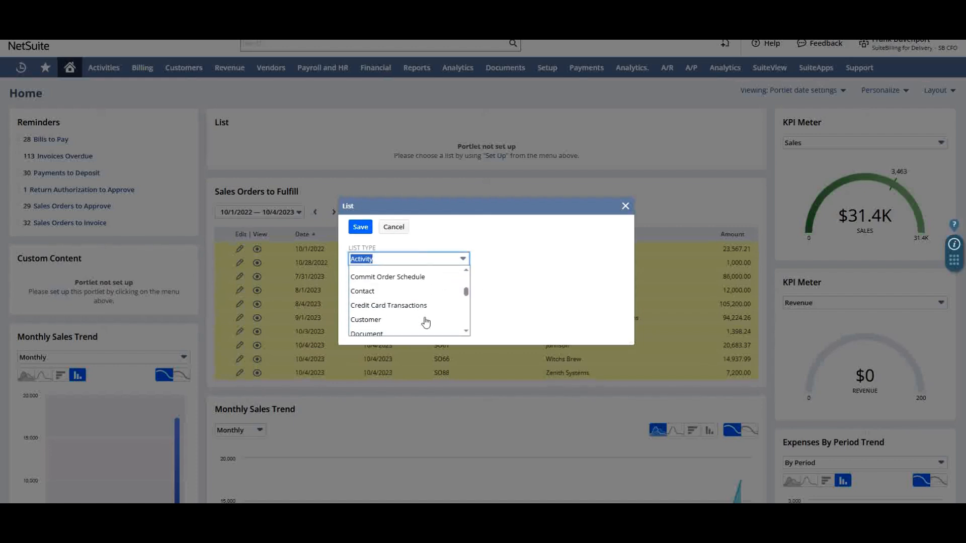
pyautogui.write('tr')
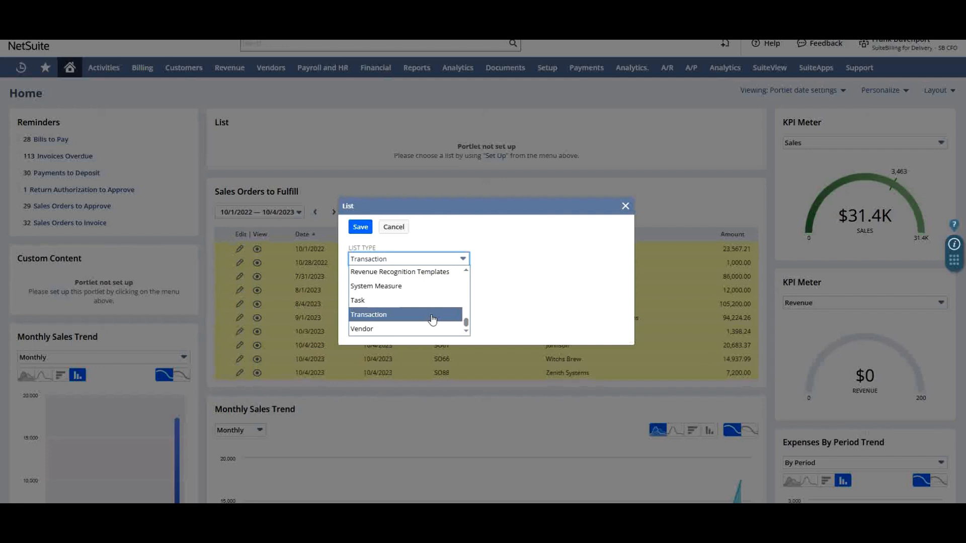
pyautogui.click(432, 317)
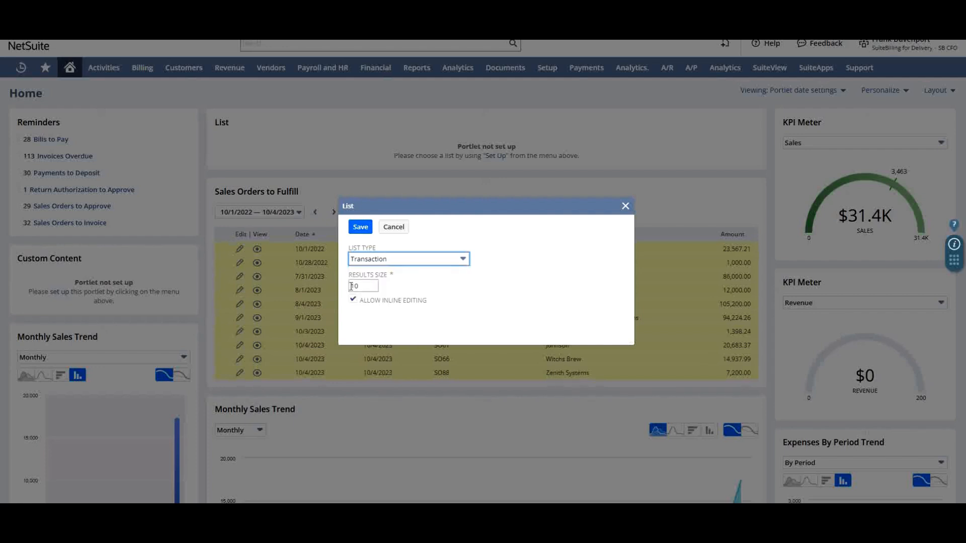
pyautogui.click(359, 227)
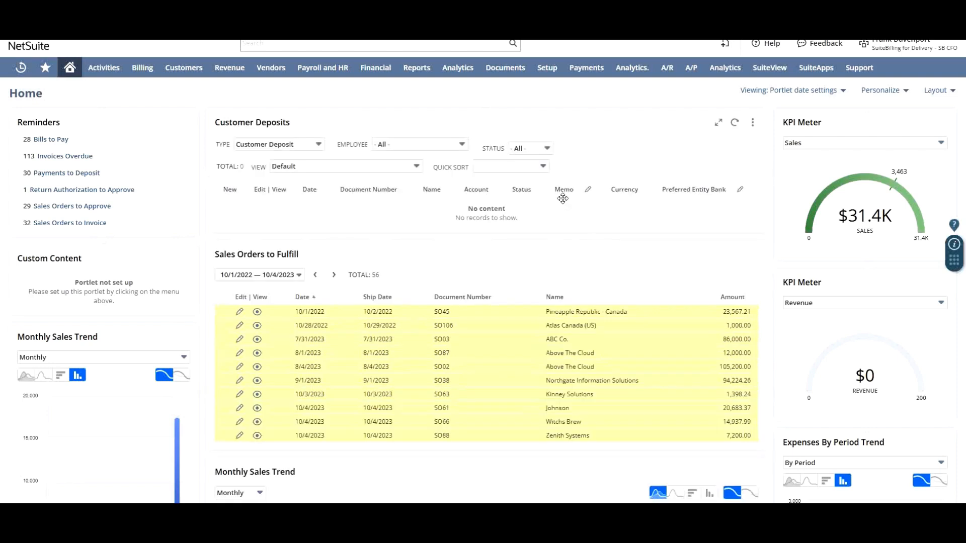
# Filter the transaction list portlet by type - All - instead of customer deposits only
pyautogui.click(300, 145)
pyautogui.scroll(5, 292, 200)
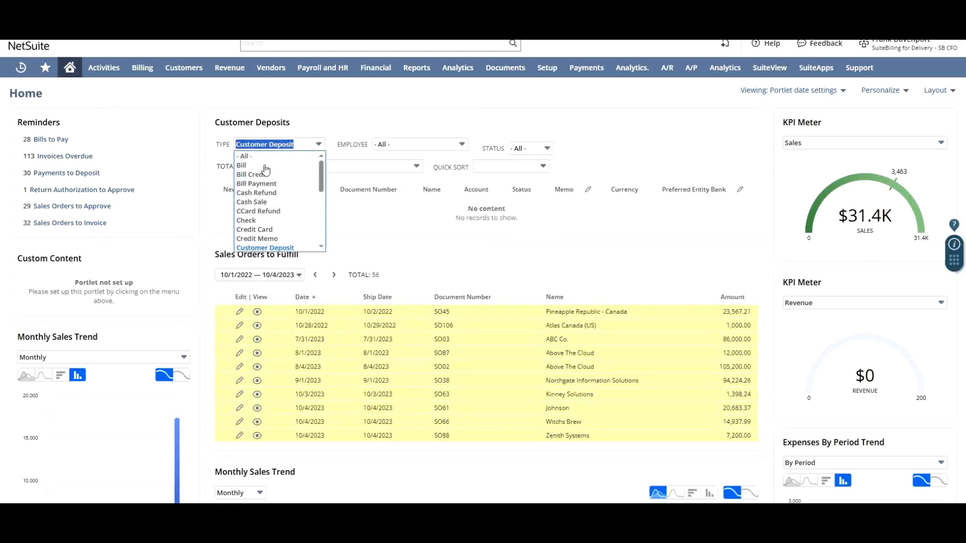
pyautogui.click(257, 161)
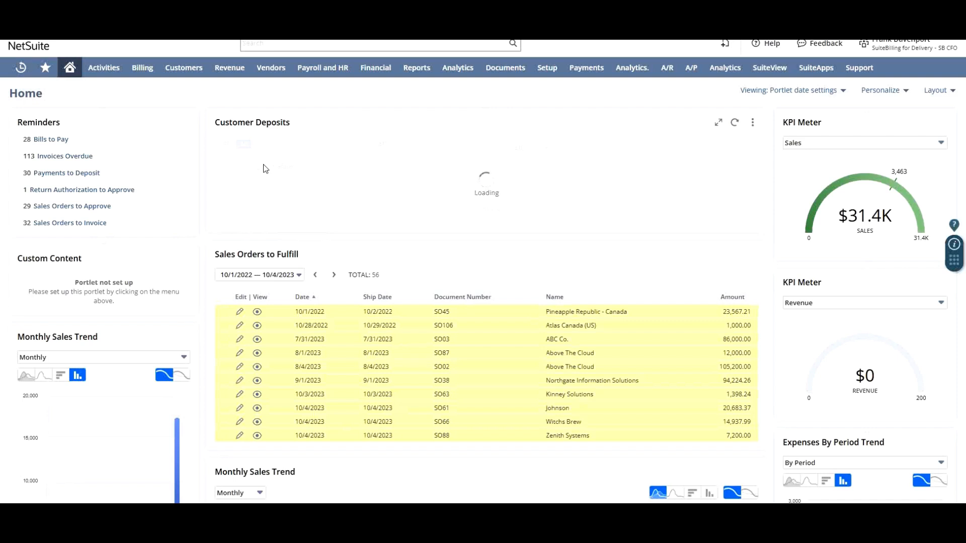
# Add a Report Snapshots portlet from the standard content to the dashboard and finish personalizing
pyautogui.click(886, 93)
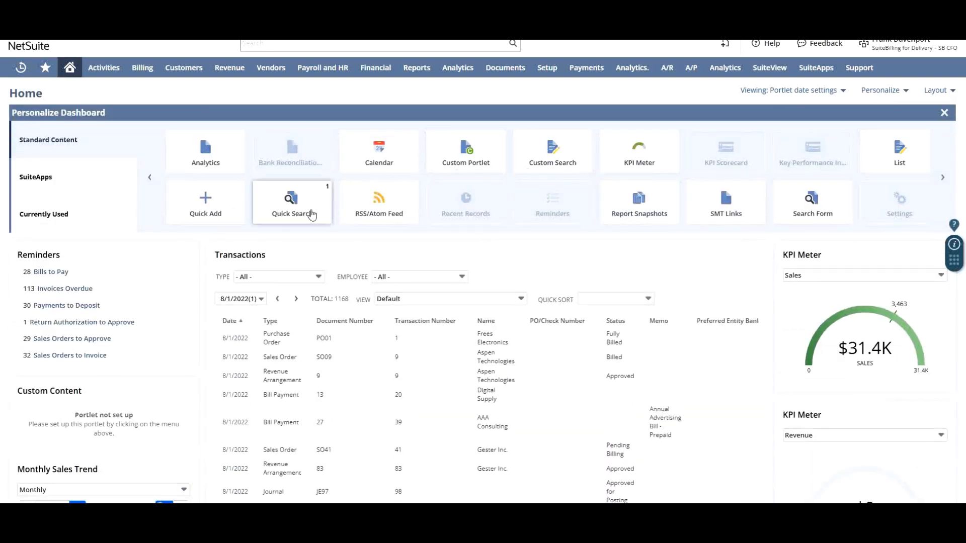
pyautogui.click(944, 179)
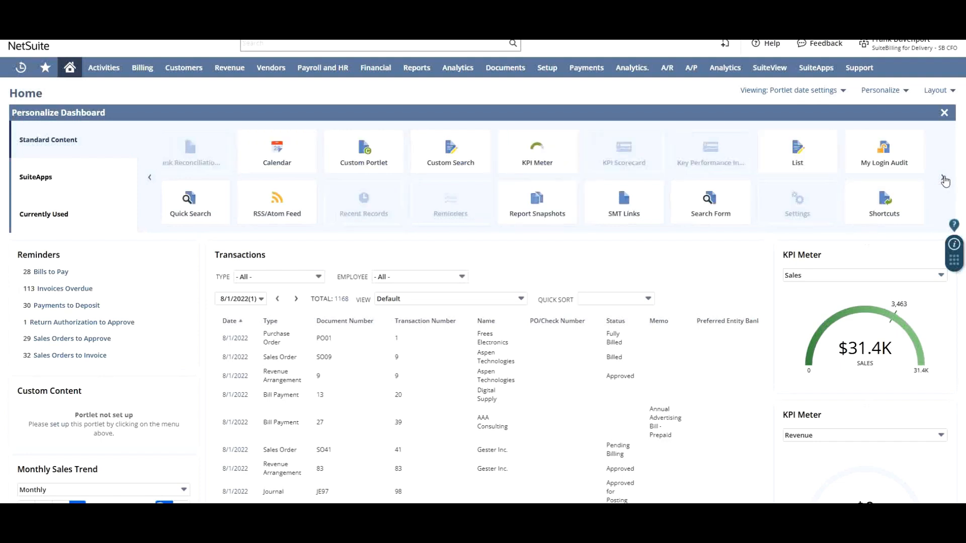
pyautogui.click(545, 213)
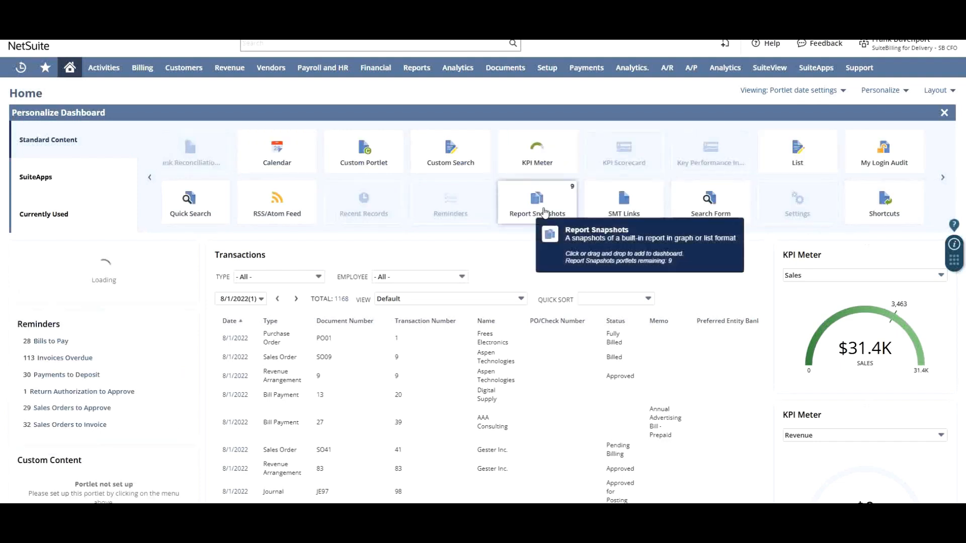
pyautogui.click(945, 113)
# Open the setup of the Comparative Sales portlet and change its snapshot to Customers By Balance
pyautogui.click(186, 124)
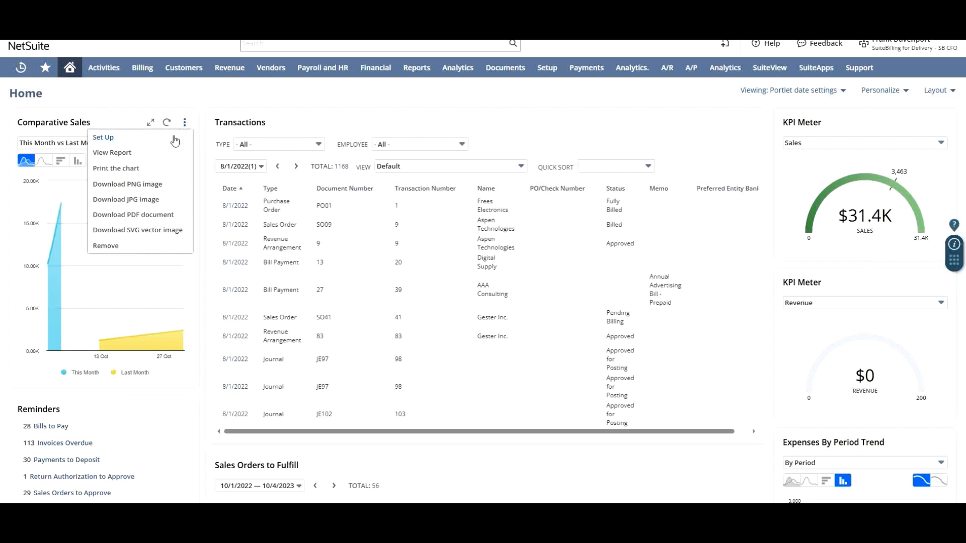
pyautogui.click(174, 140)
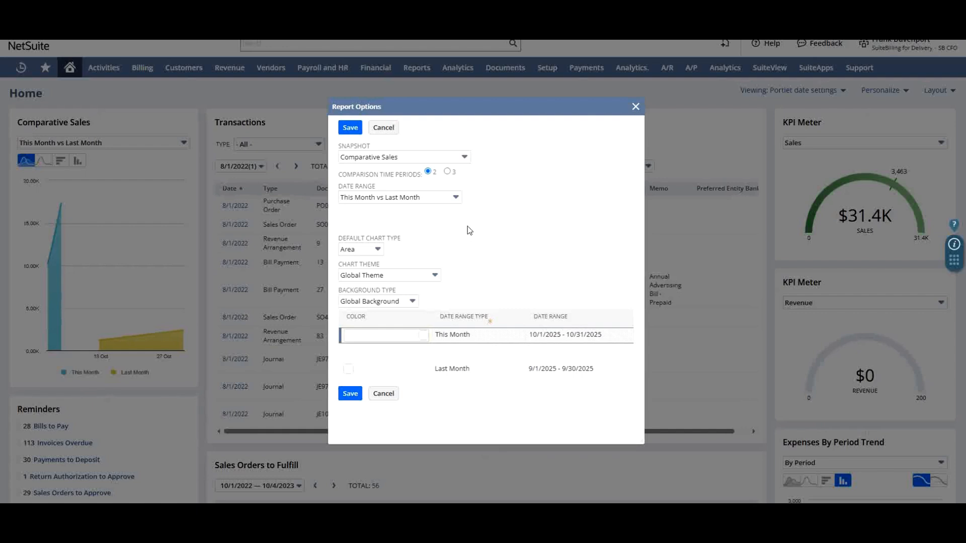
pyautogui.click(463, 157)
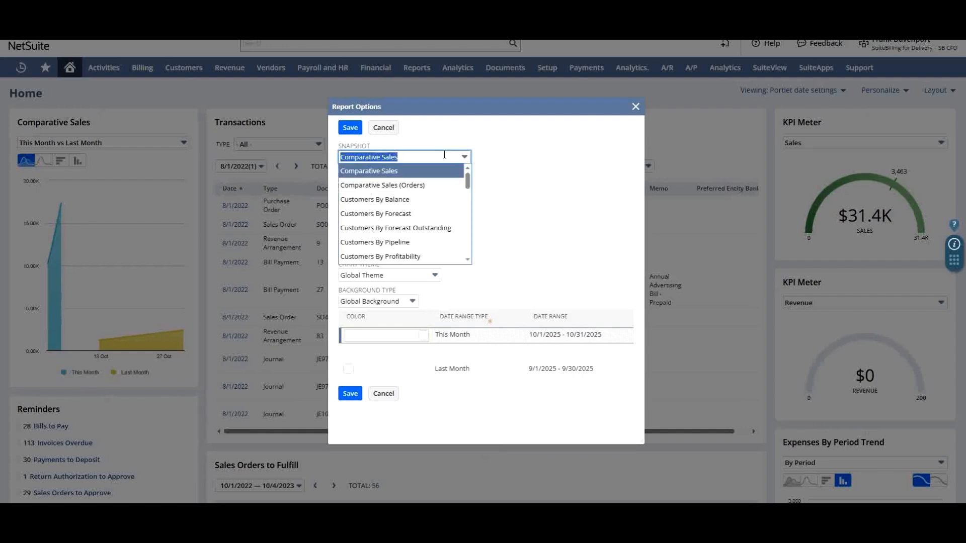
pyautogui.scroll(-2, 434, 235)
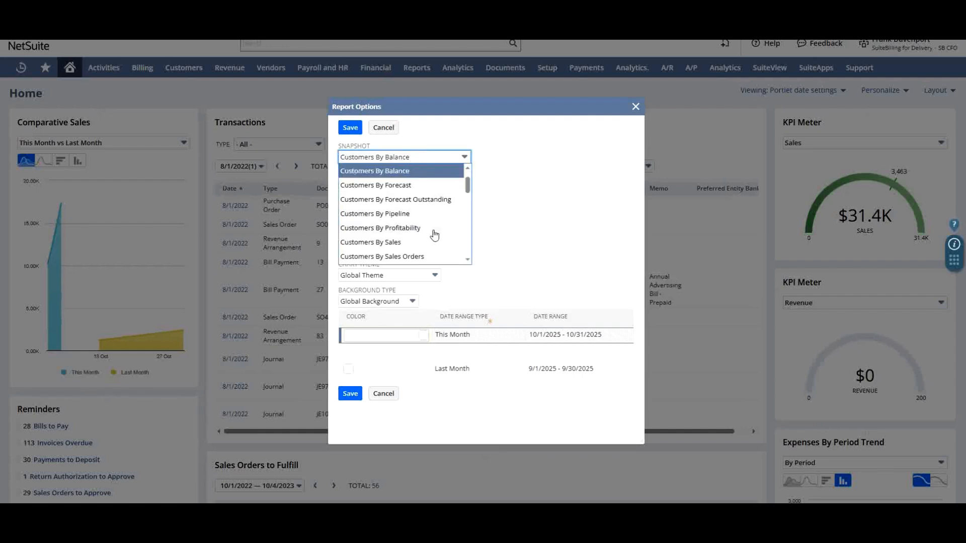
pyautogui.click(391, 185)
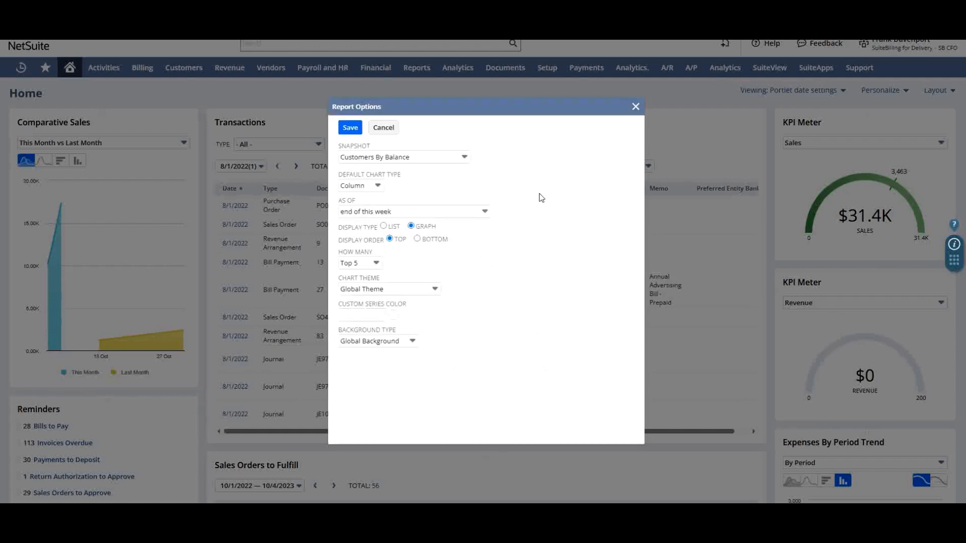
# Review the snapshot's default chart type and background type choices, then save it as a Column chart with Global Background
pyautogui.click(377, 187)
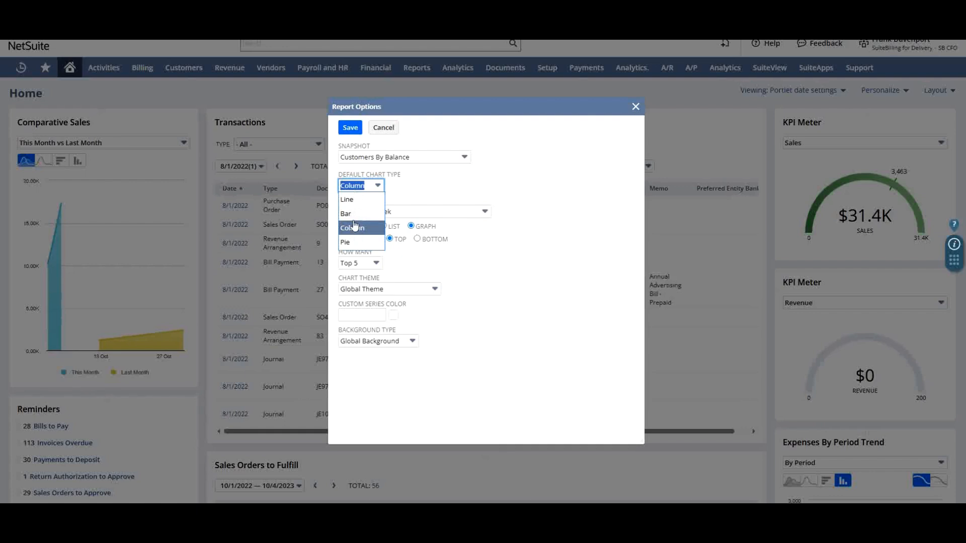
pyautogui.click(509, 193)
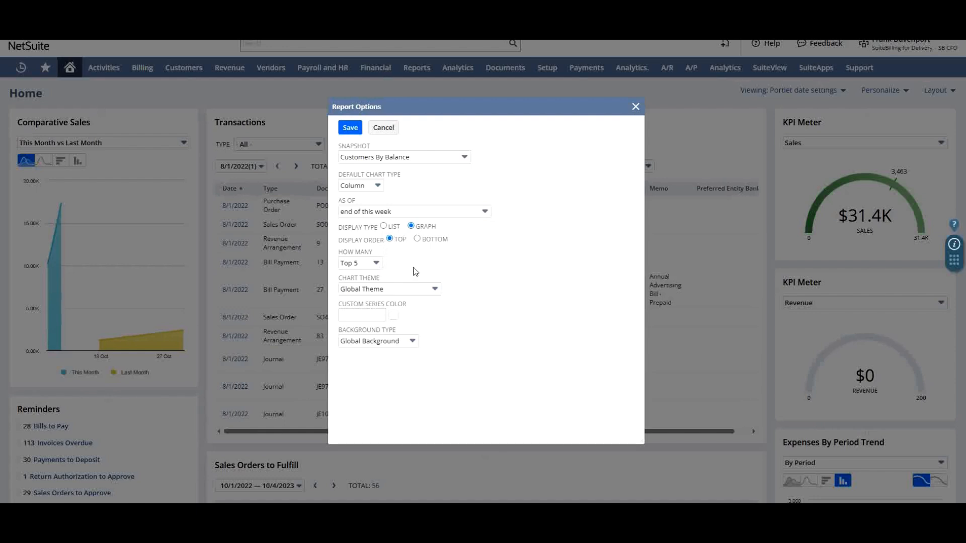
pyautogui.click(408, 347)
pyautogui.click(500, 343)
pyautogui.click(351, 129)
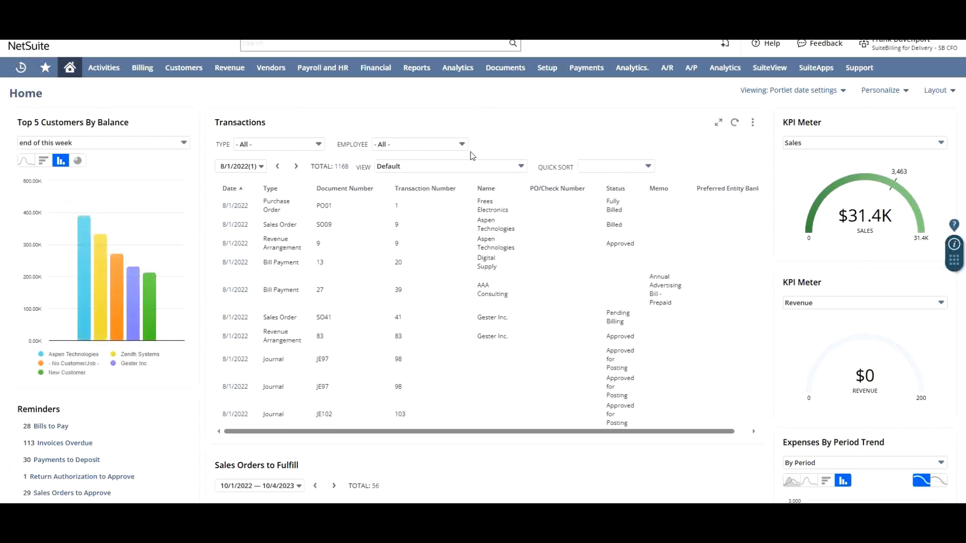
# Look over the dashboard and preview the AAA Consulting vendor and its bill payment in the Transactions portlet
pyautogui.scroll(-2, 499, 298)
pyautogui.scroll(2, 500, 297)
pyautogui.moveTo(497, 295)
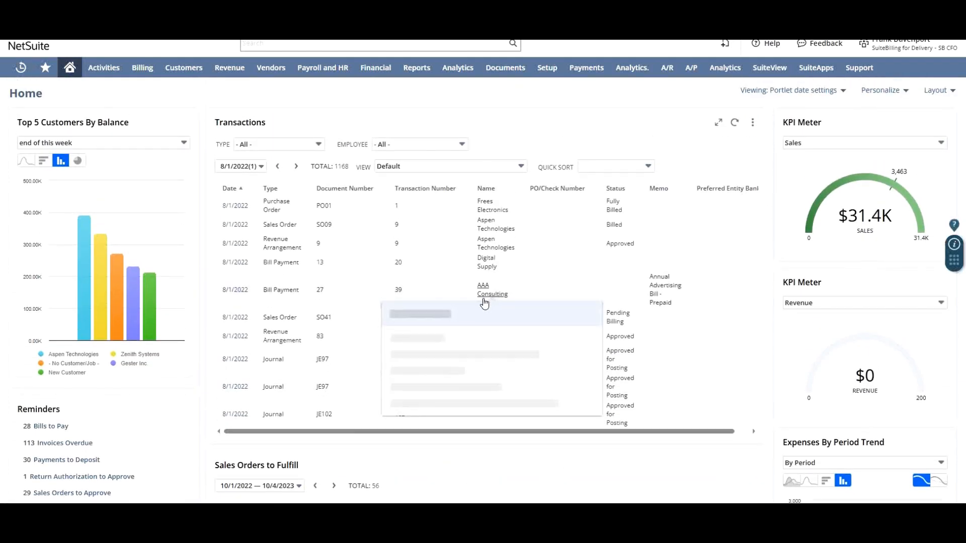
pyautogui.moveTo(240, 296)
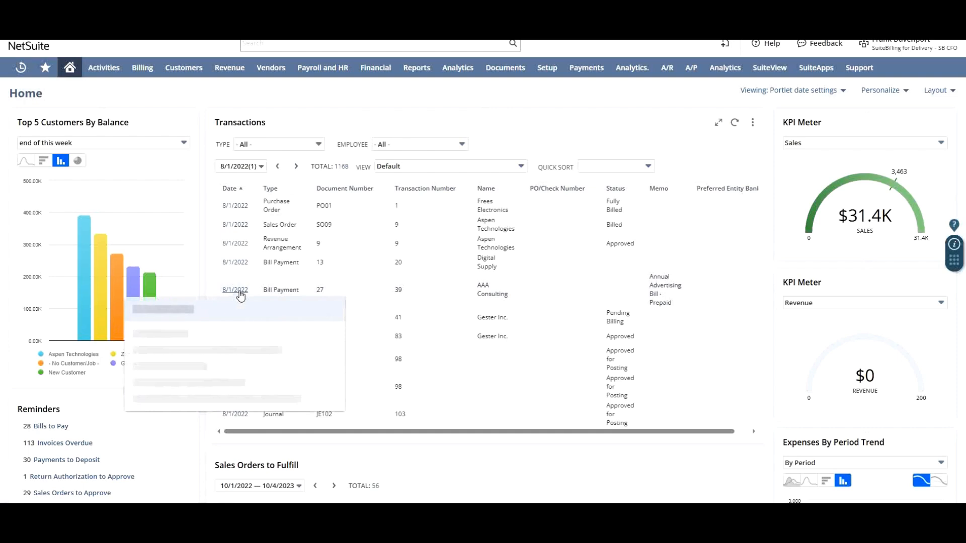